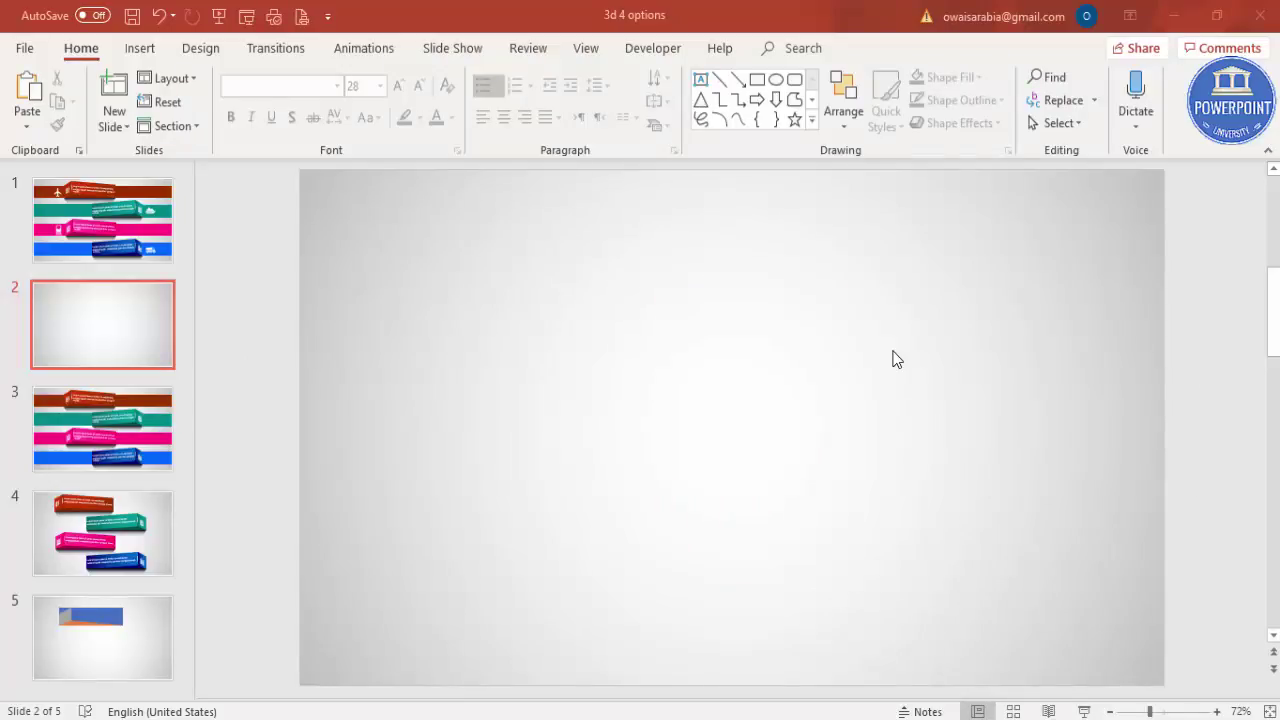
# Draw a small rectangle on the left part of the blank slide.
pyautogui.click(143, 50)
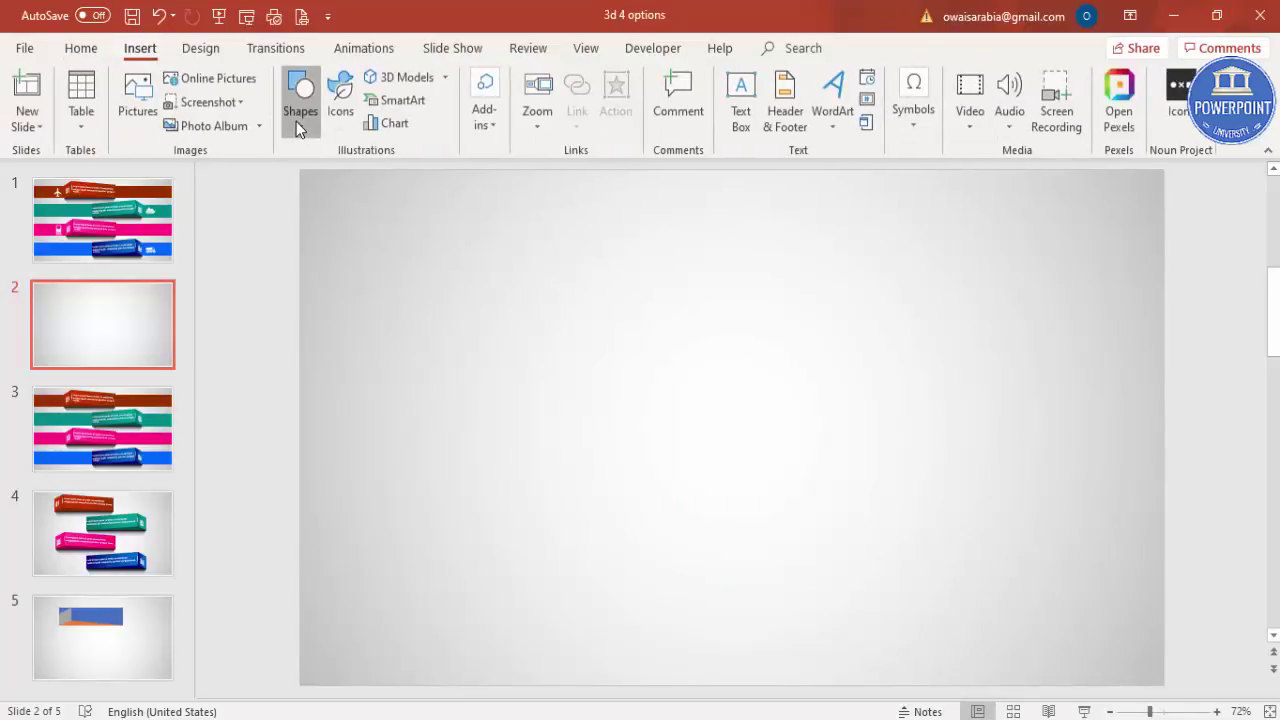
pyautogui.click(300, 100)
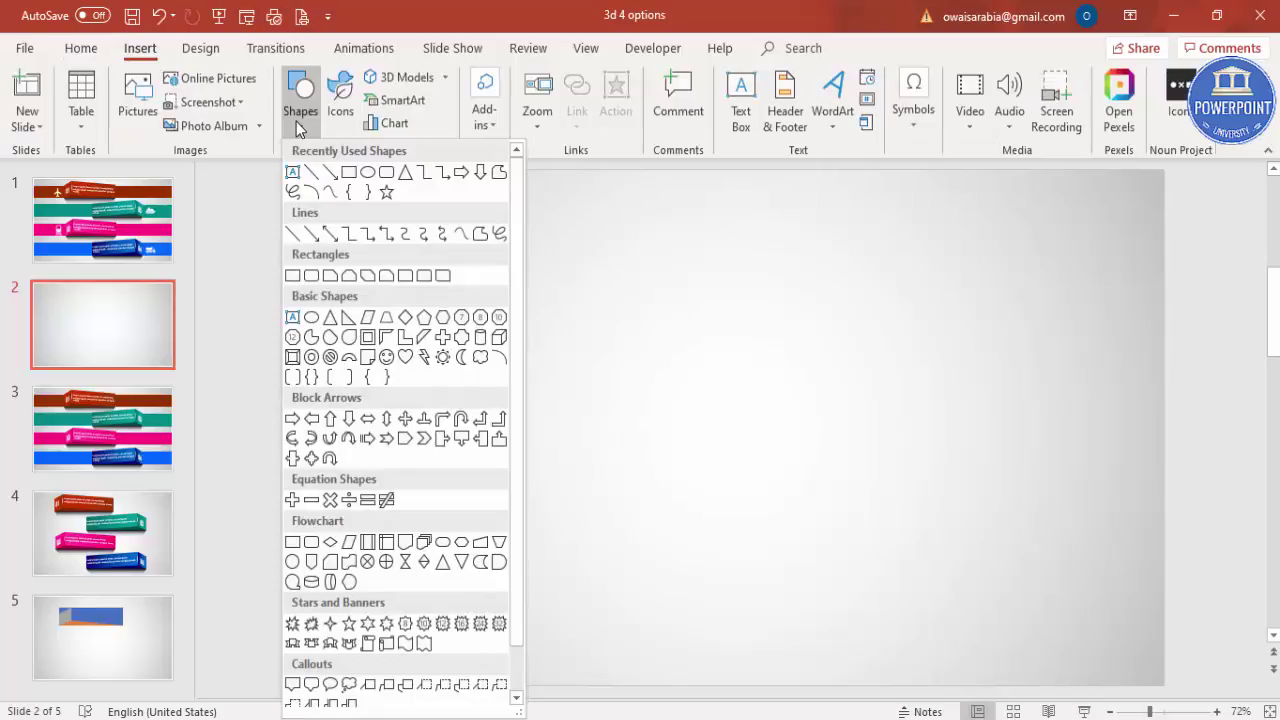
pyautogui.click(294, 277)
pyautogui.moveTo(509, 351)
pyautogui.mouseDown()
pyautogui.moveTo(594, 386)
pyautogui.moveTo(581, 401)
pyautogui.mouseUp()
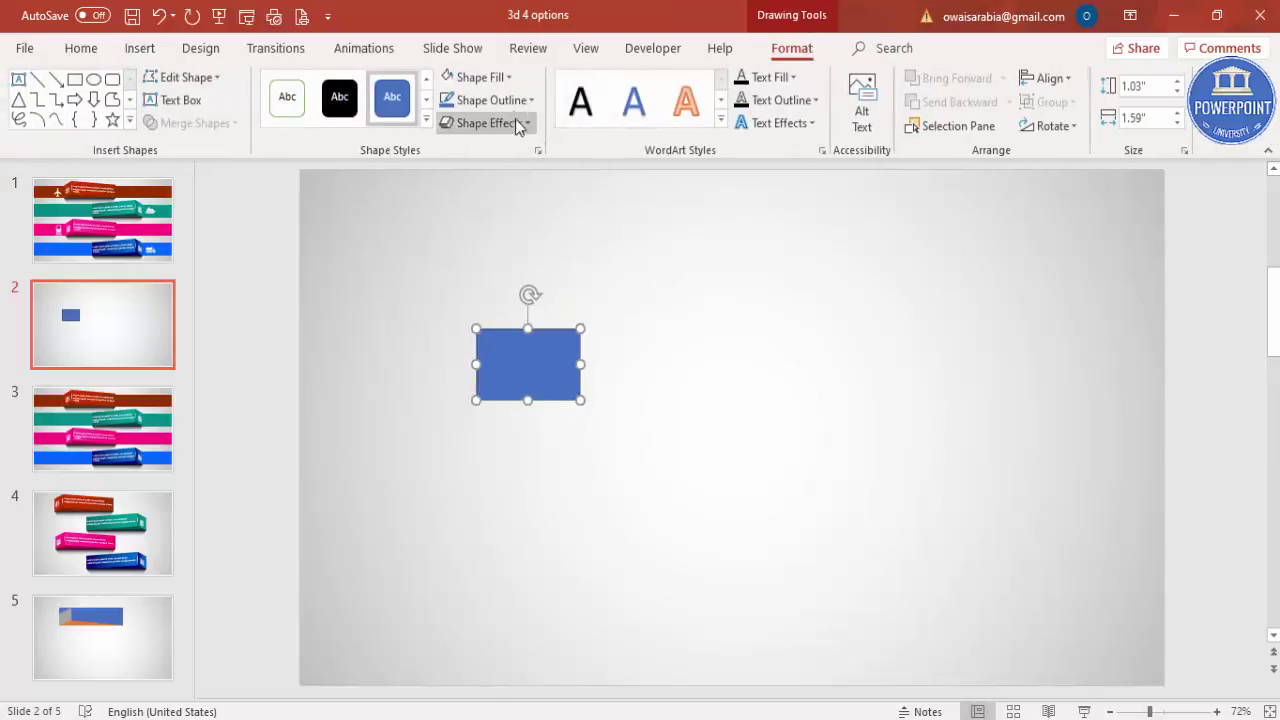
# Remove the rectangle's outline and fill it grey.
pyautogui.click(507, 101)
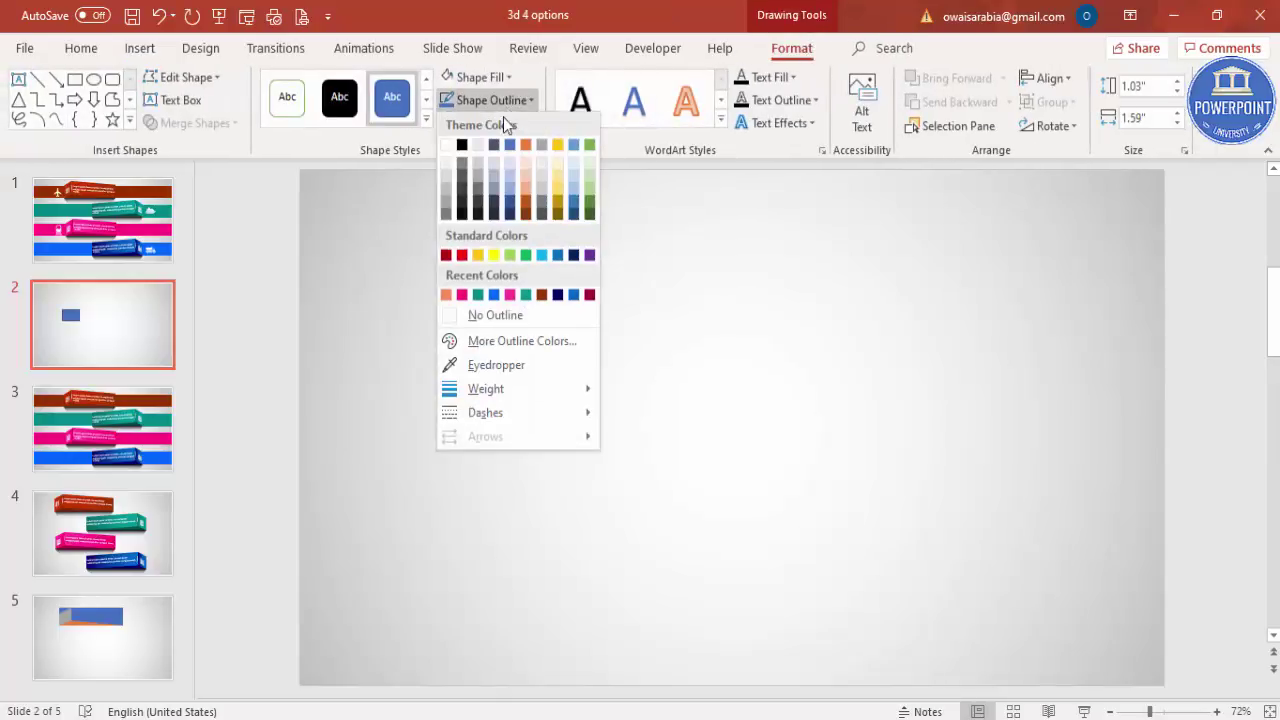
pyautogui.click(496, 315)
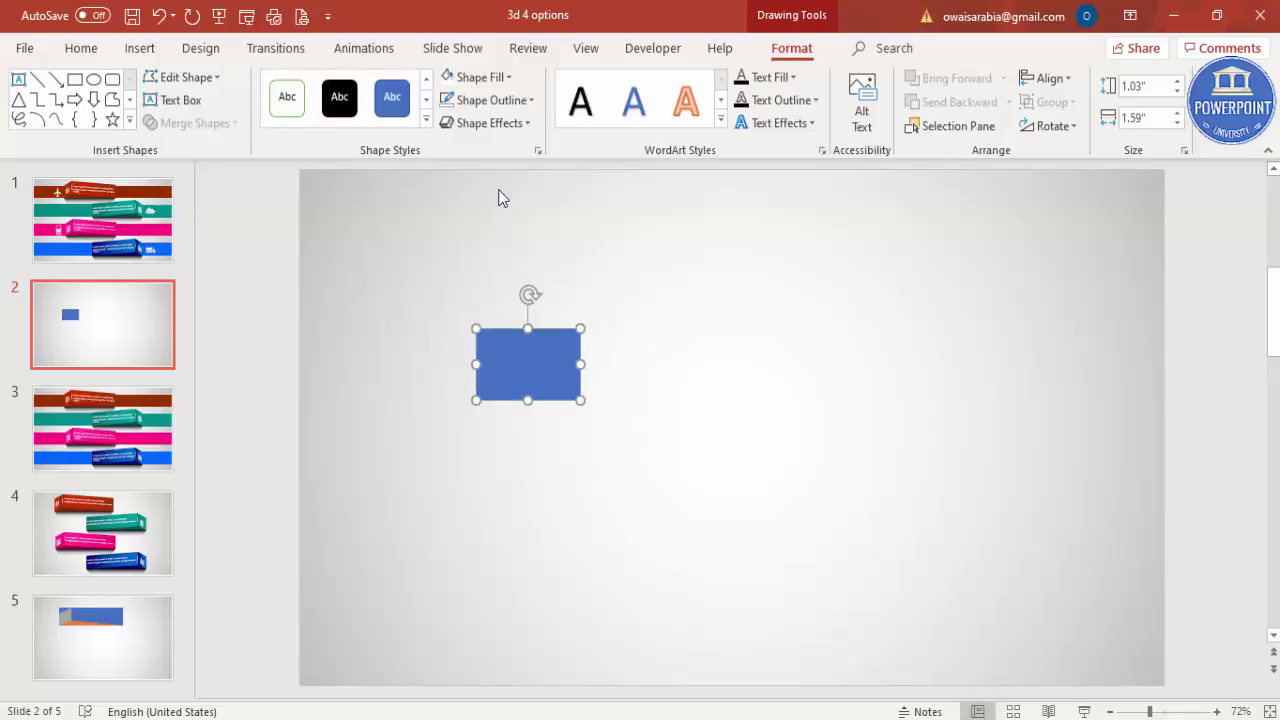
pyautogui.click(487, 78)
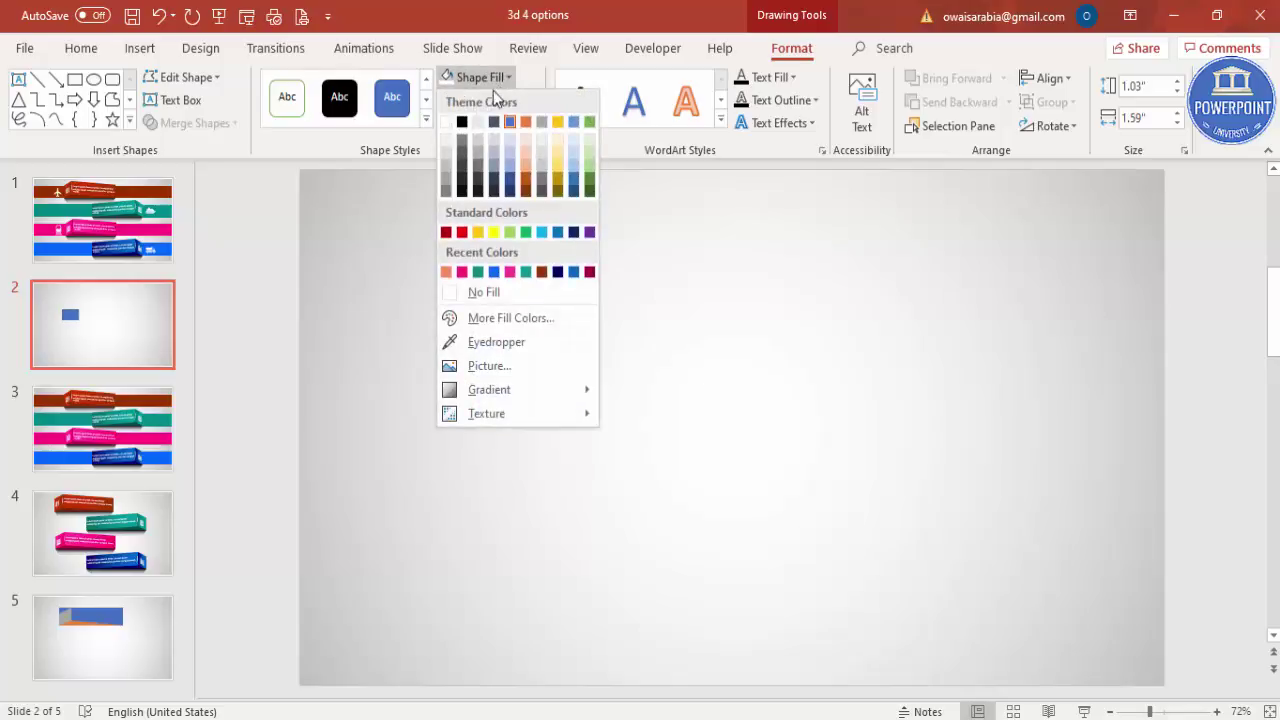
pyautogui.click(446, 182)
pyautogui.click(514, 219)
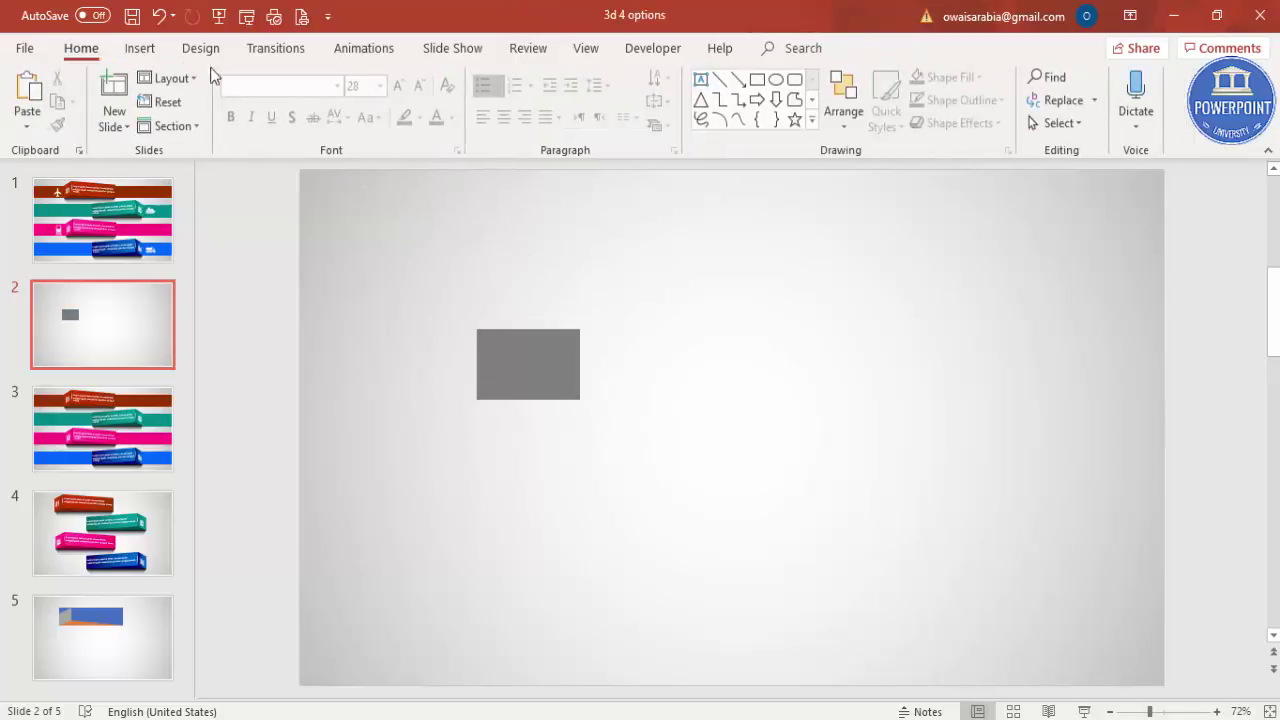
pyautogui.click(140, 48)
# Draw a right triangle under the grey rectangle with green fill and no outline.
pyautogui.click(293, 128)
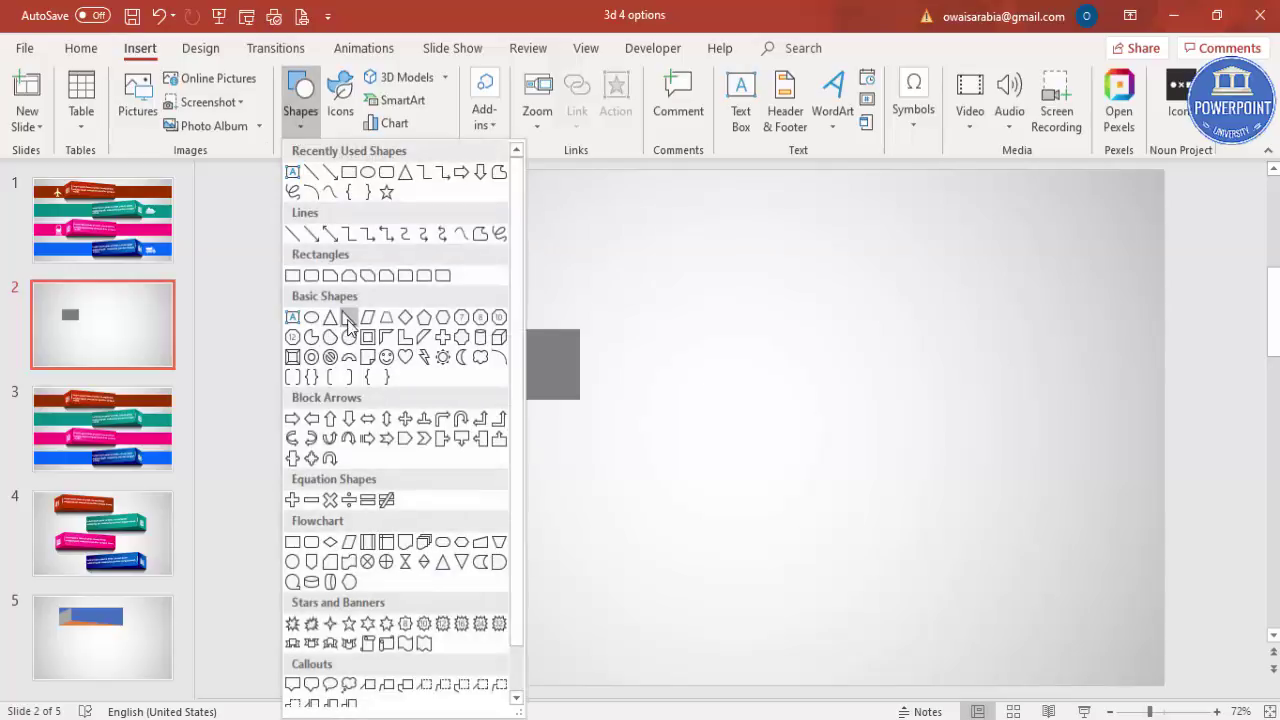
pyautogui.click(348, 318)
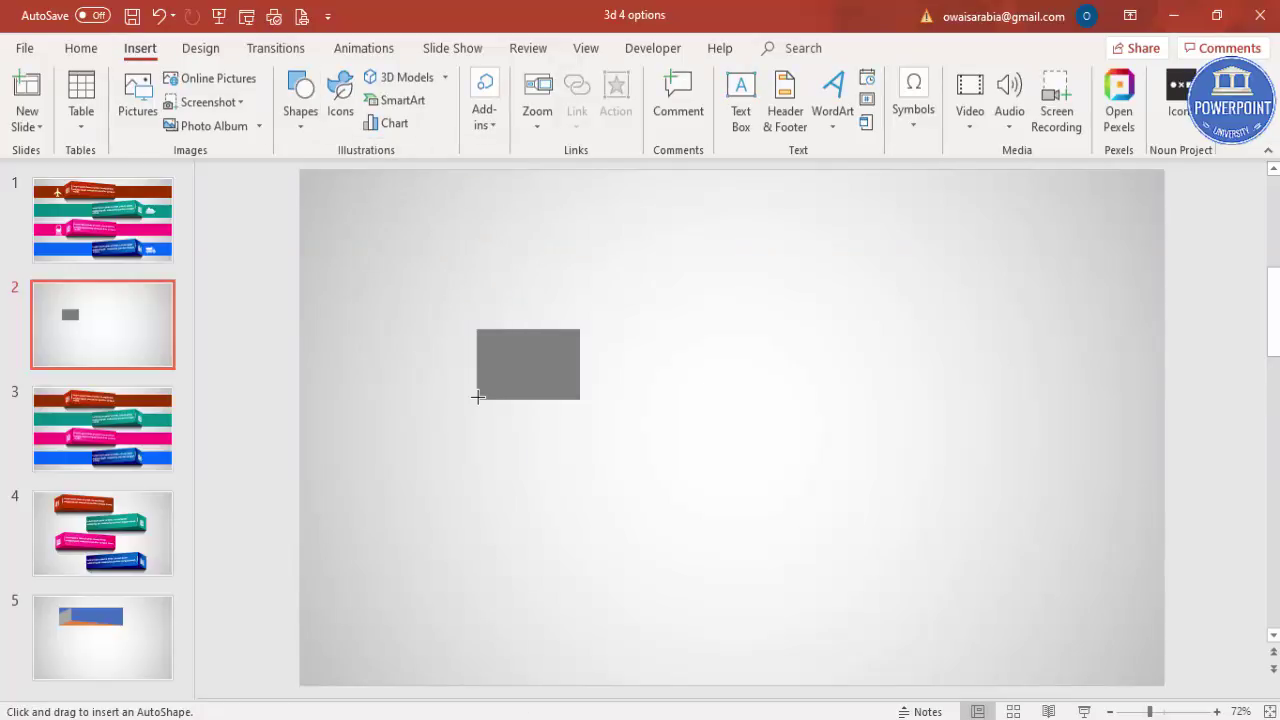
pyautogui.moveTo(580, 400); pyautogui.dragTo(476, 428)
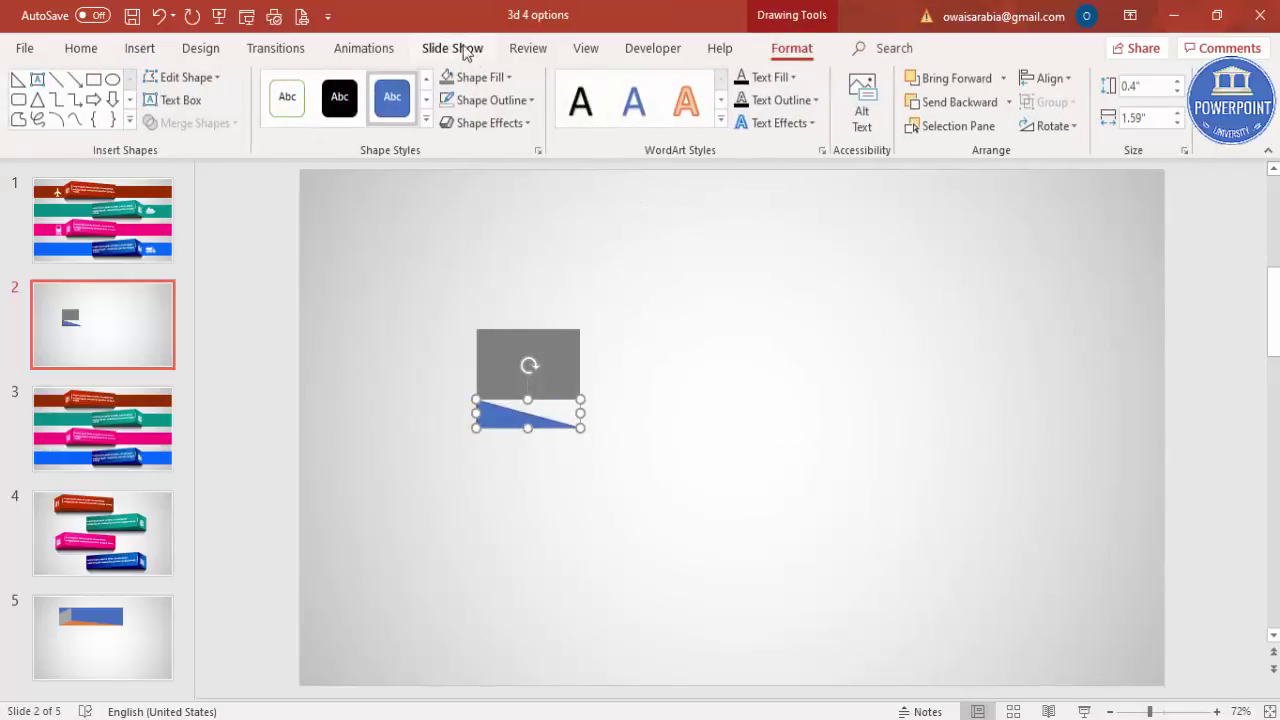
pyautogui.click(480, 77)
pyautogui.click(525, 232)
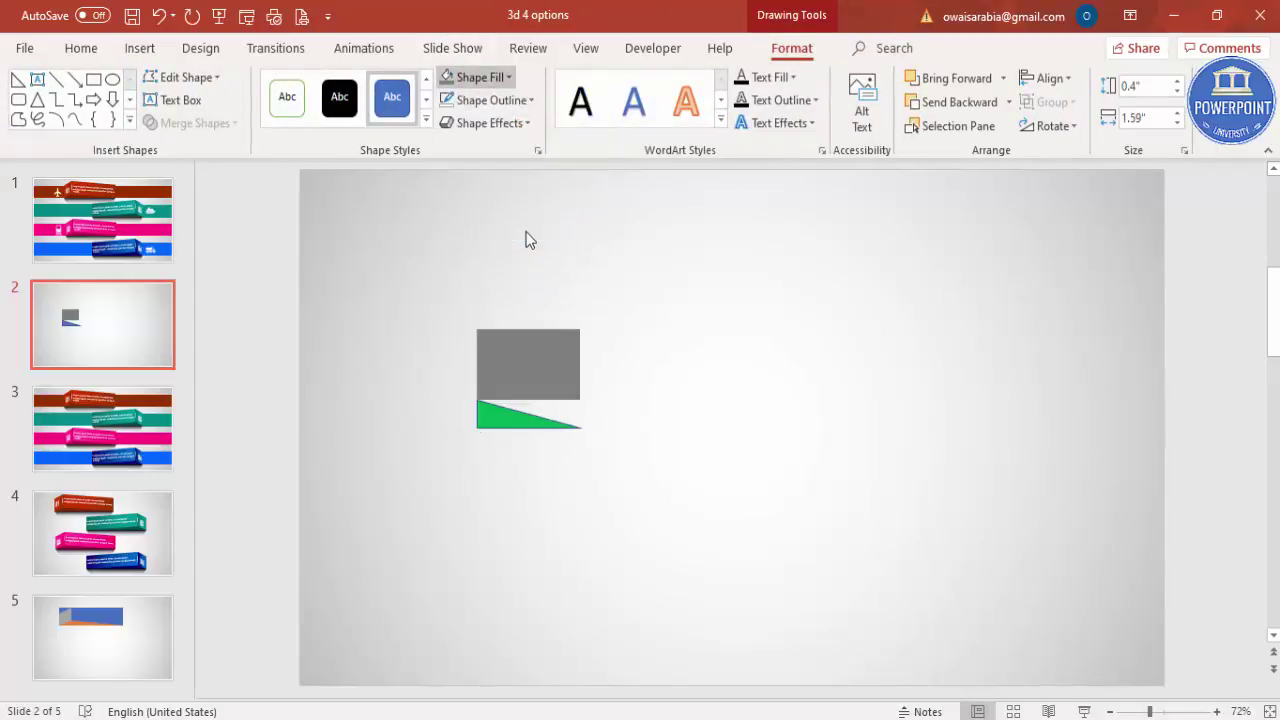
pyautogui.click(520, 100)
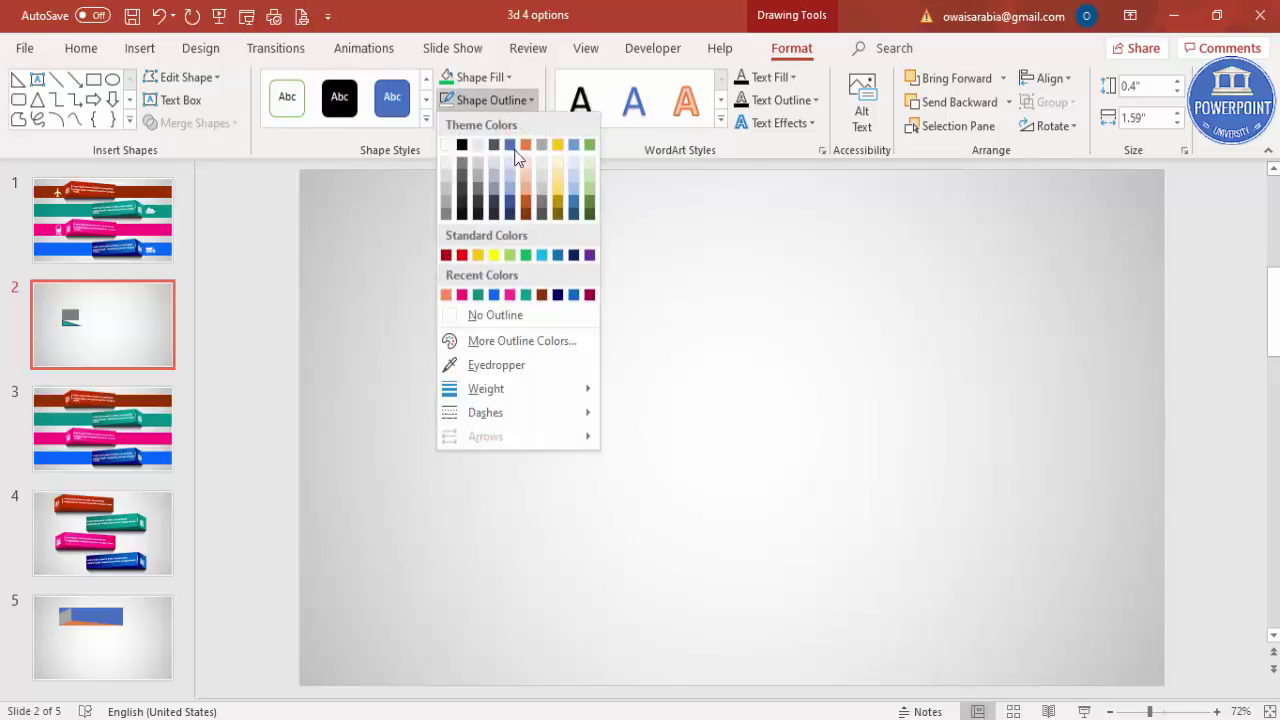
pyautogui.click(538, 318)
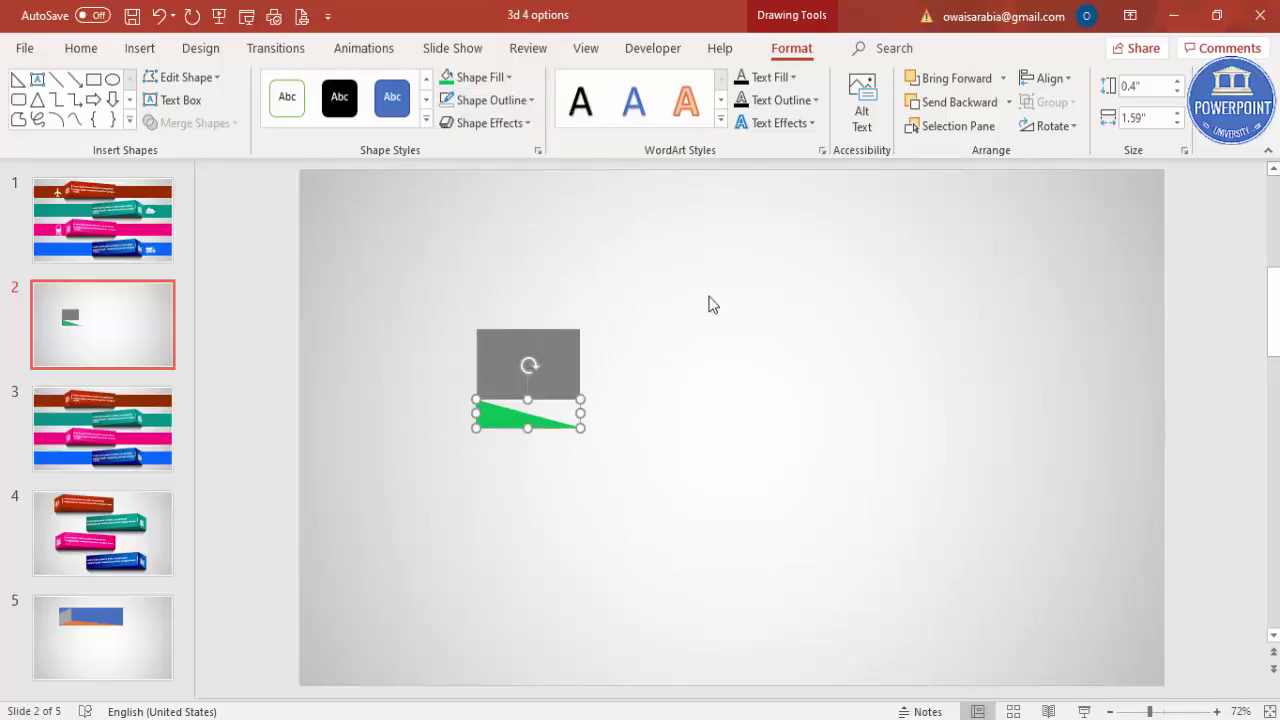
# Flip the green triangle vertically and place a copy at the slide's top left.
pyautogui.click(1053, 127)
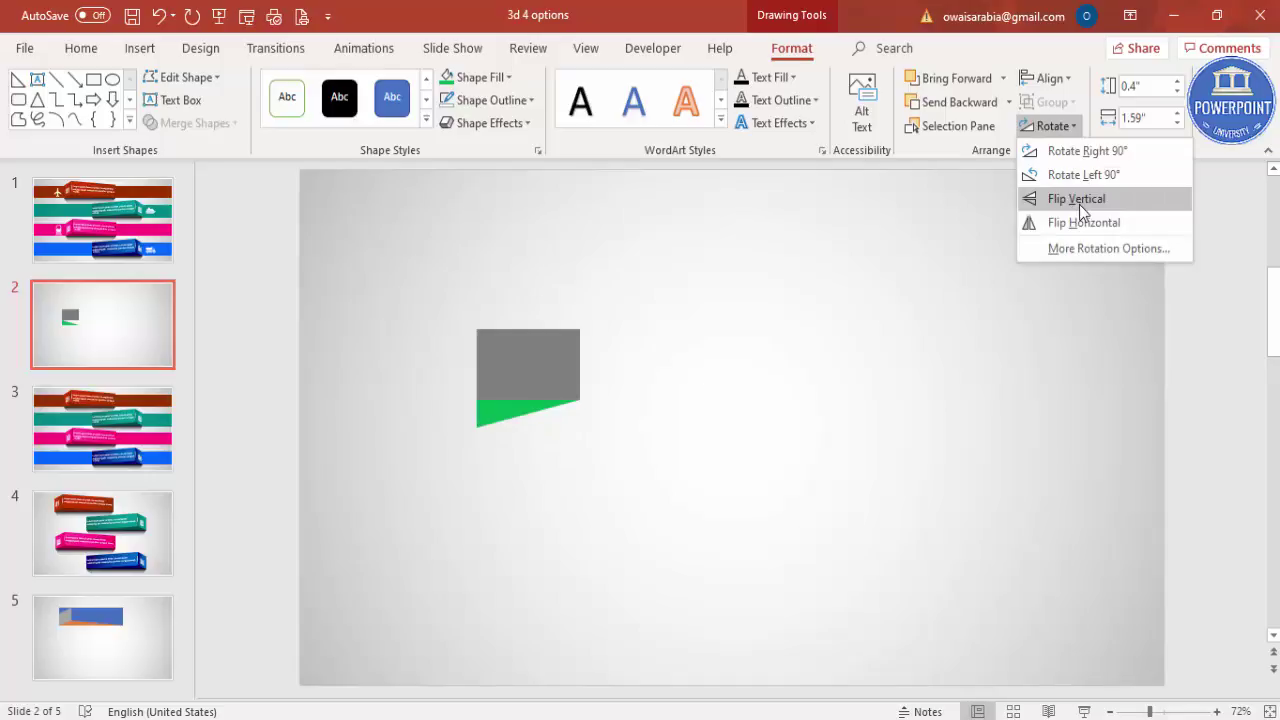
pyautogui.click(1079, 204)
pyautogui.click(634, 477)
pyautogui.click(510, 413)
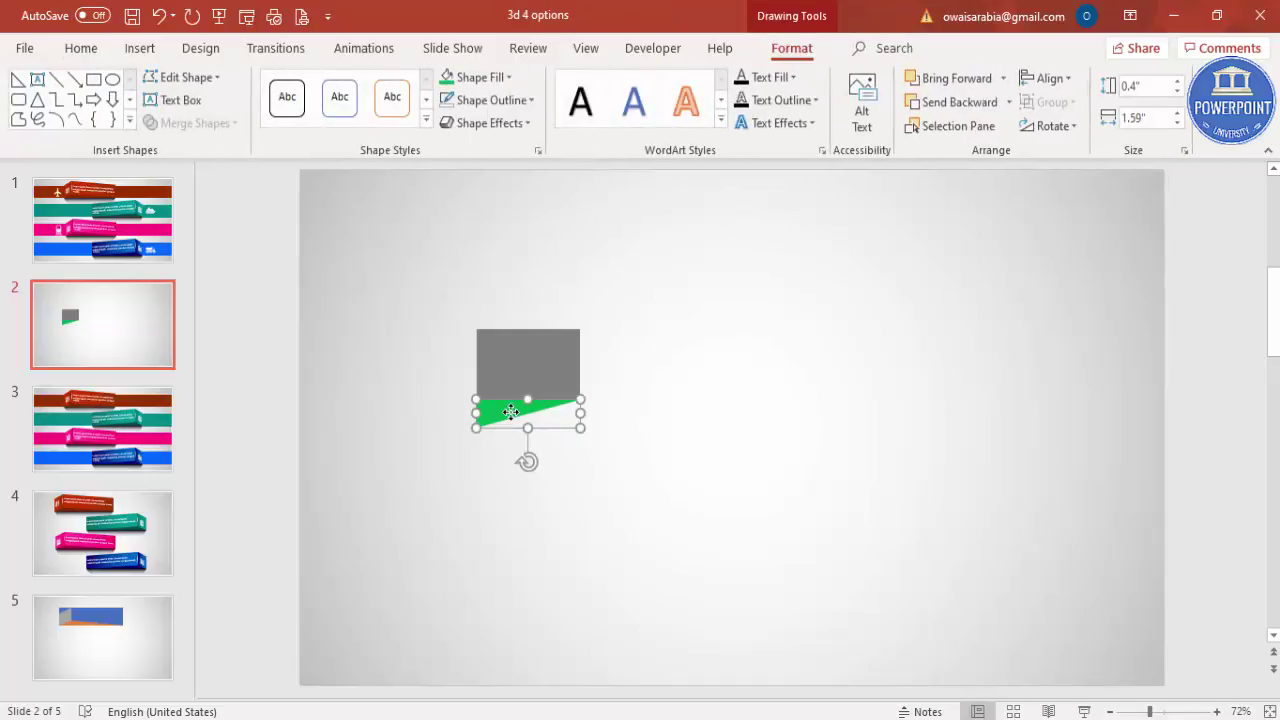
pyautogui.moveTo(505, 418); pyautogui.dragTo(357, 235)
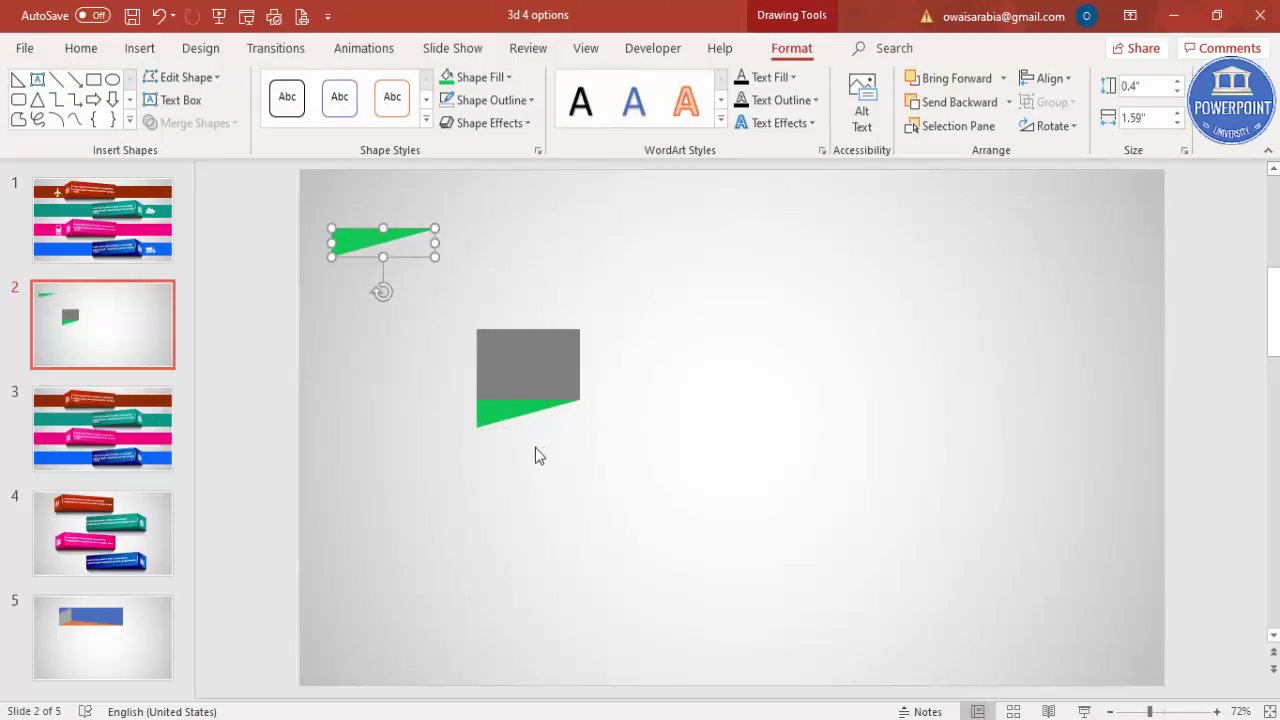
pyautogui.click(508, 375)
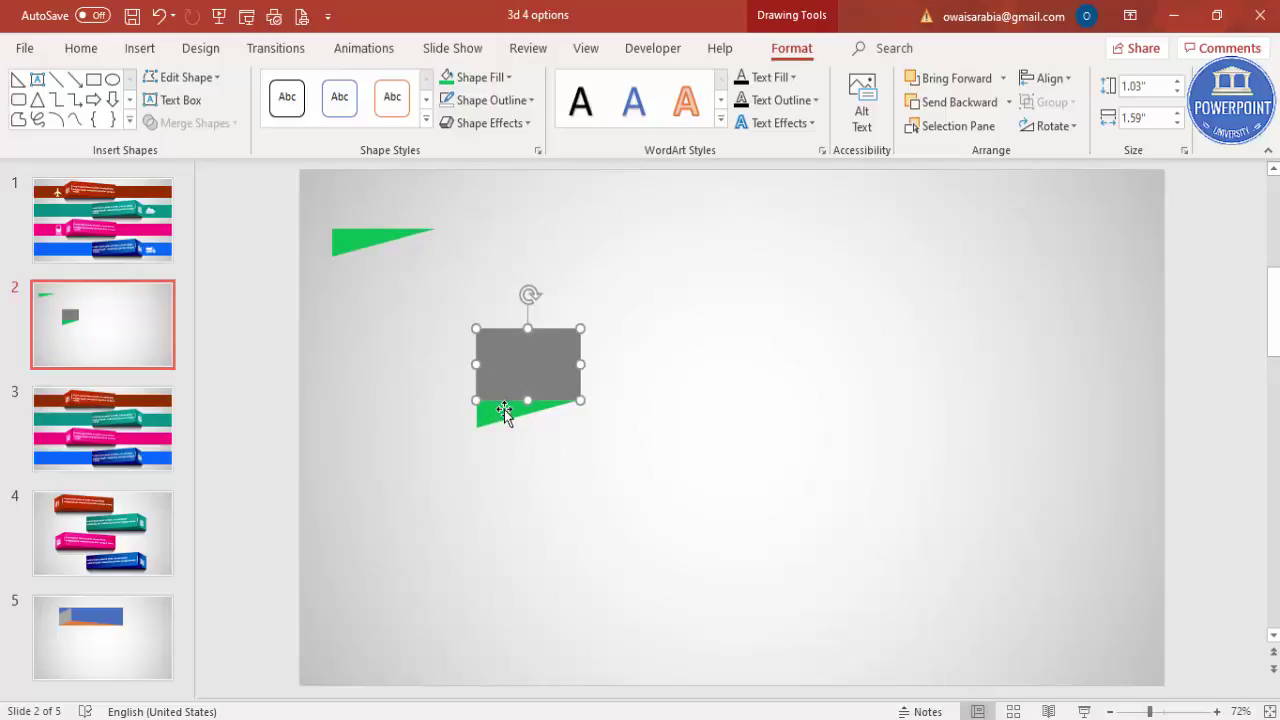
# Line up the lower triangle's edges with the grey rectangle's sides.
pyautogui.keyDown('shift'); pyautogui.click(500, 418); pyautogui.keyUp('shift')
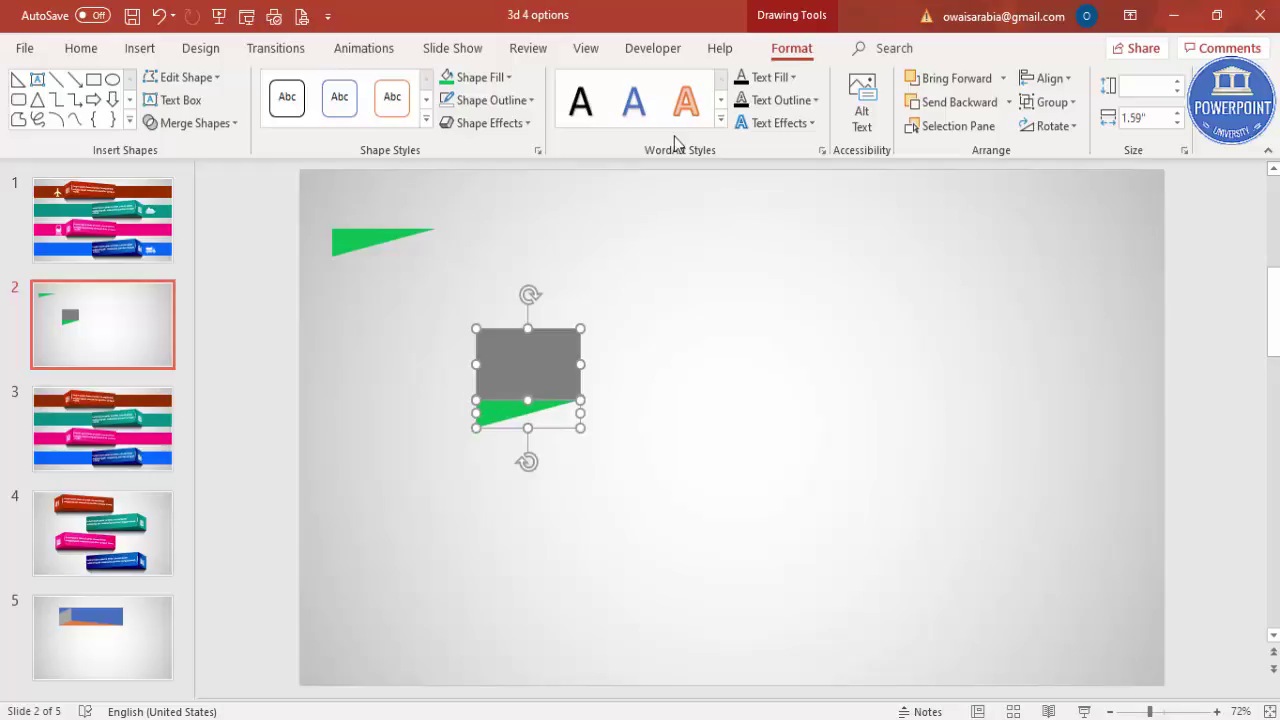
pyautogui.click(635, 273)
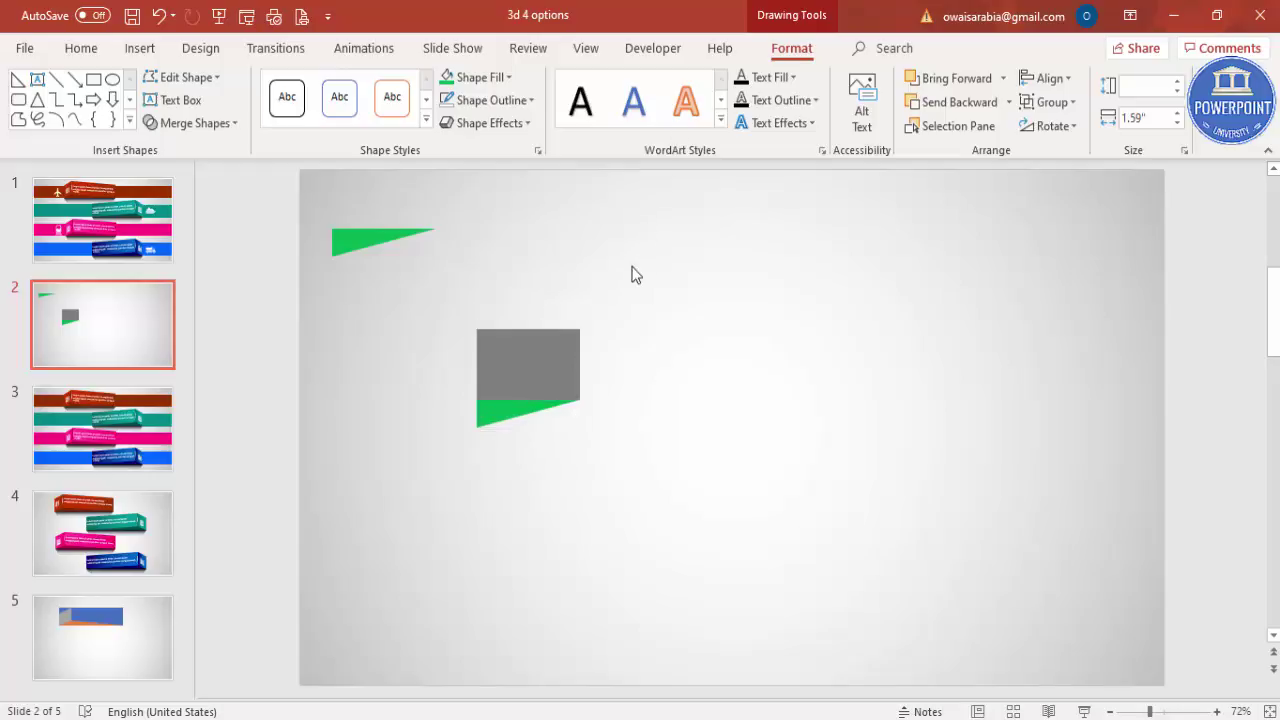
pyautogui.click(531, 423)
pyautogui.moveTo(577, 411); pyautogui.dragTo(583, 411)
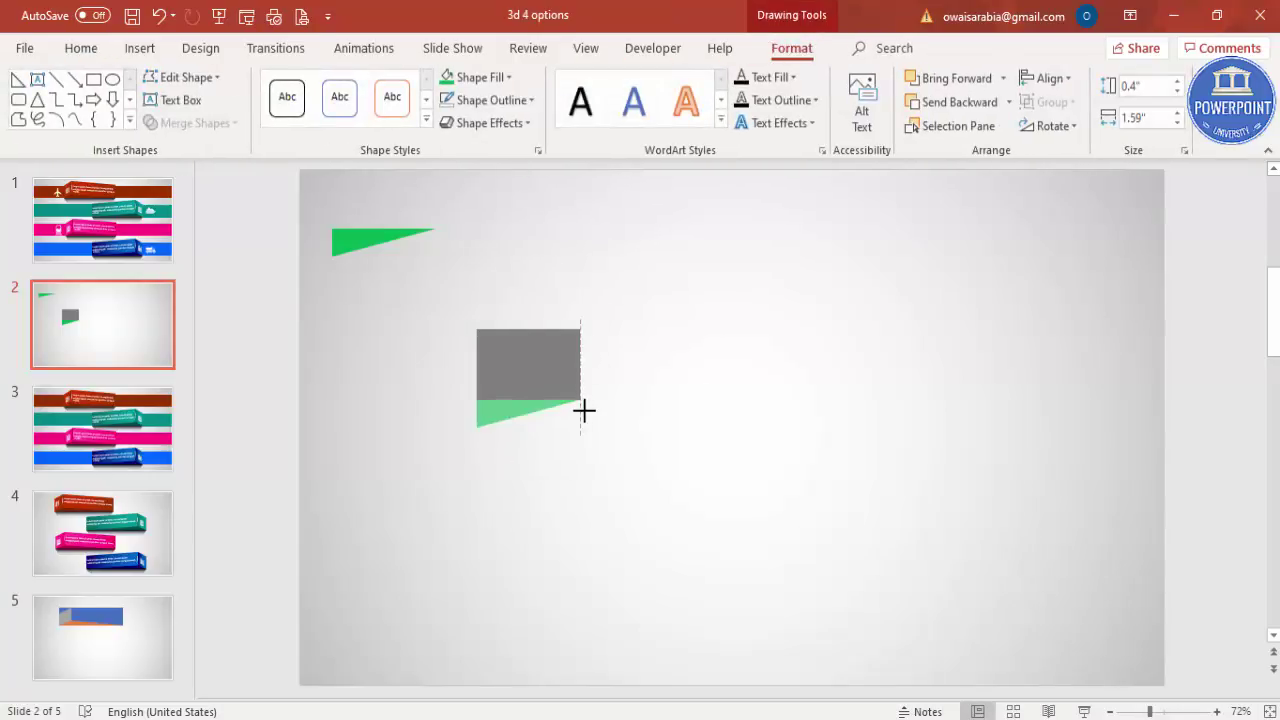
pyautogui.moveTo(478, 413); pyautogui.dragTo(480, 414)
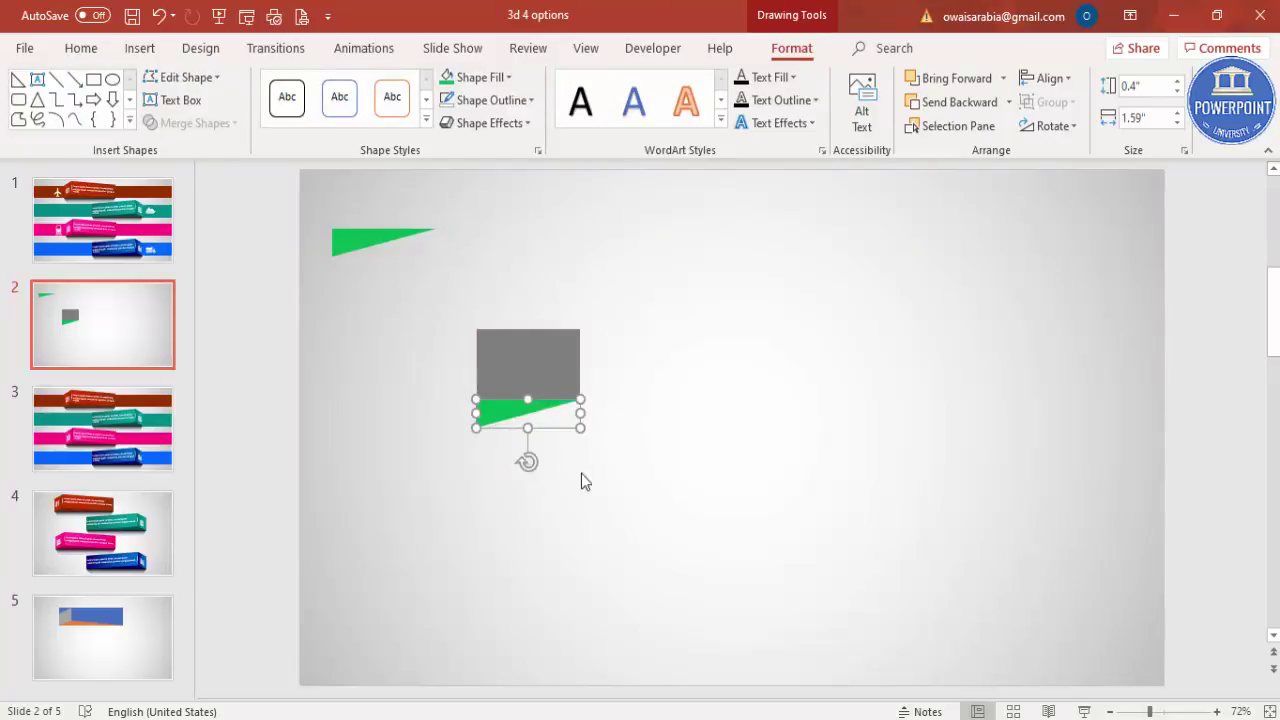
# Union the grey rectangle and the lower triangle into one slanted-bottom shape.
pyautogui.click(531, 363)
pyautogui.click(503, 434)
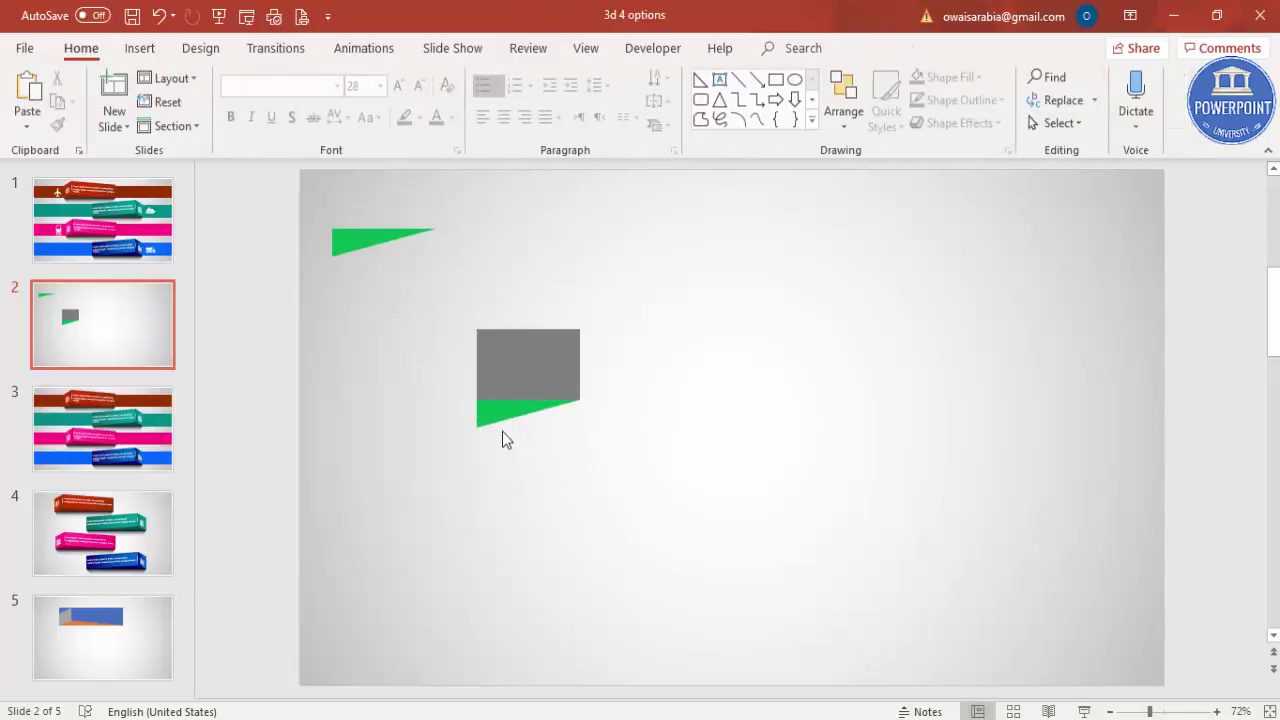
pyautogui.click(505, 422)
pyautogui.click(540, 366)
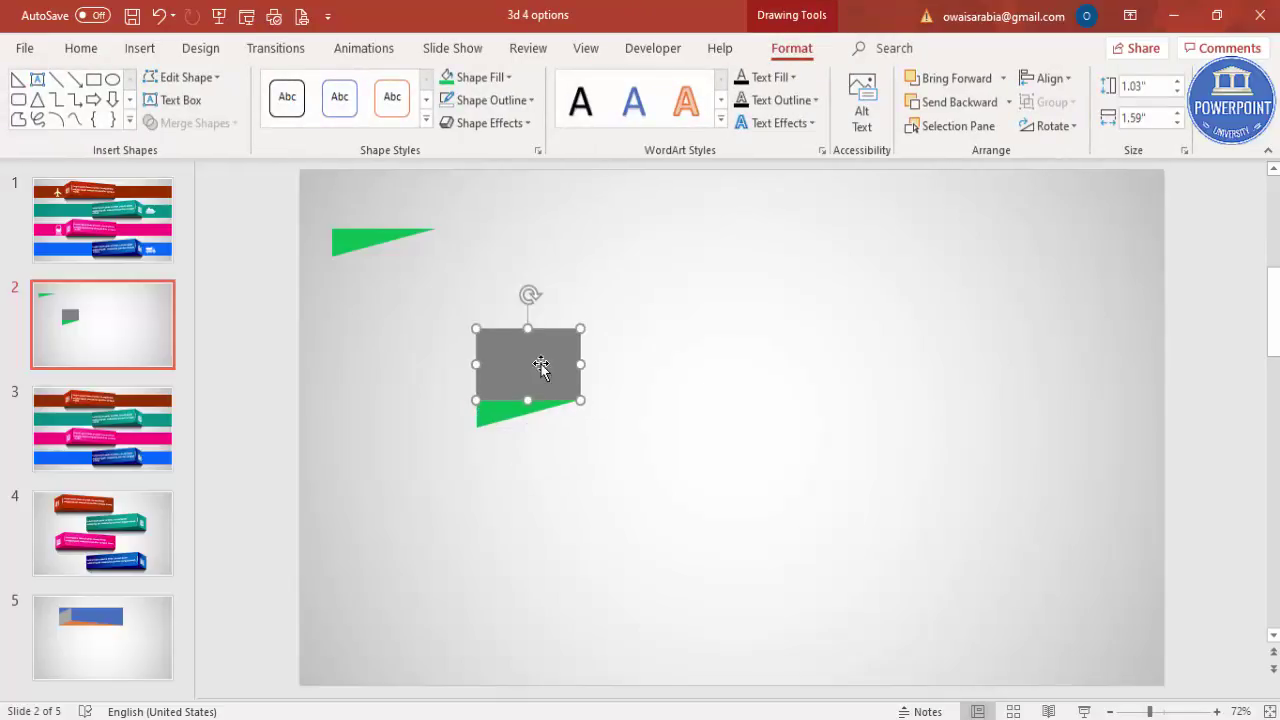
pyautogui.keyDown('shift'); pyautogui.click(497, 410); pyautogui.keyUp('shift')
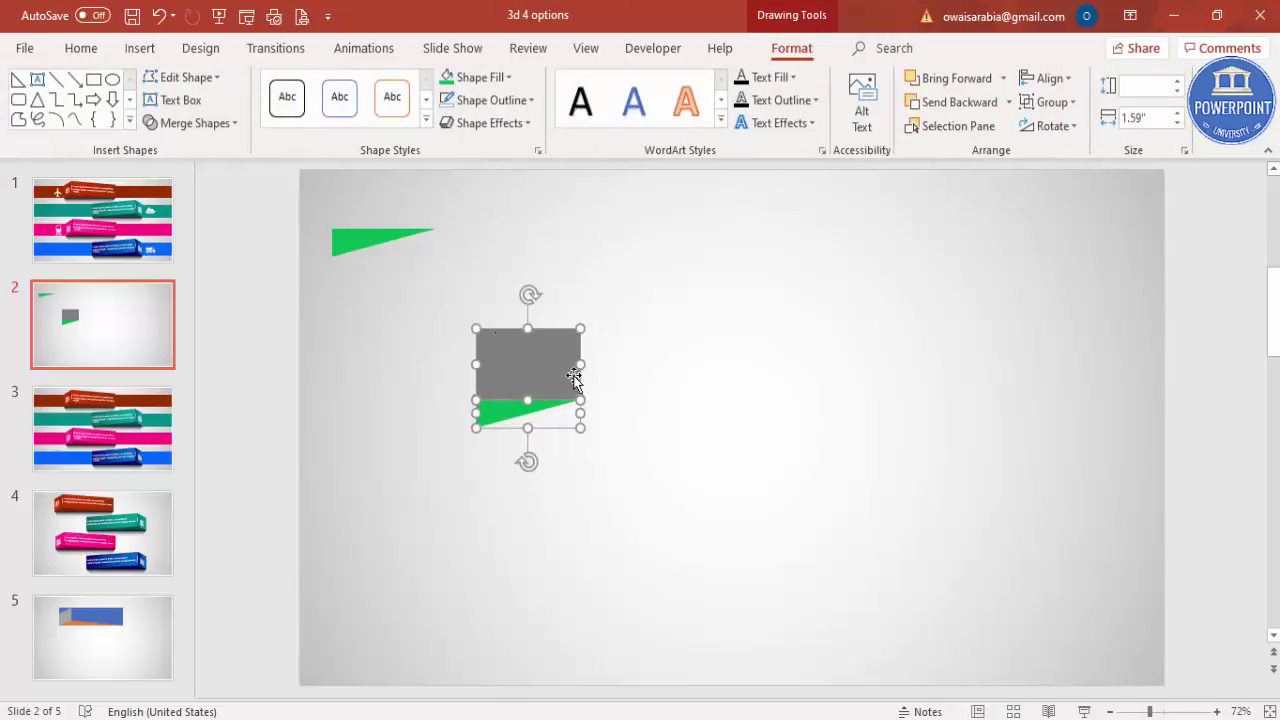
pyautogui.click(222, 125)
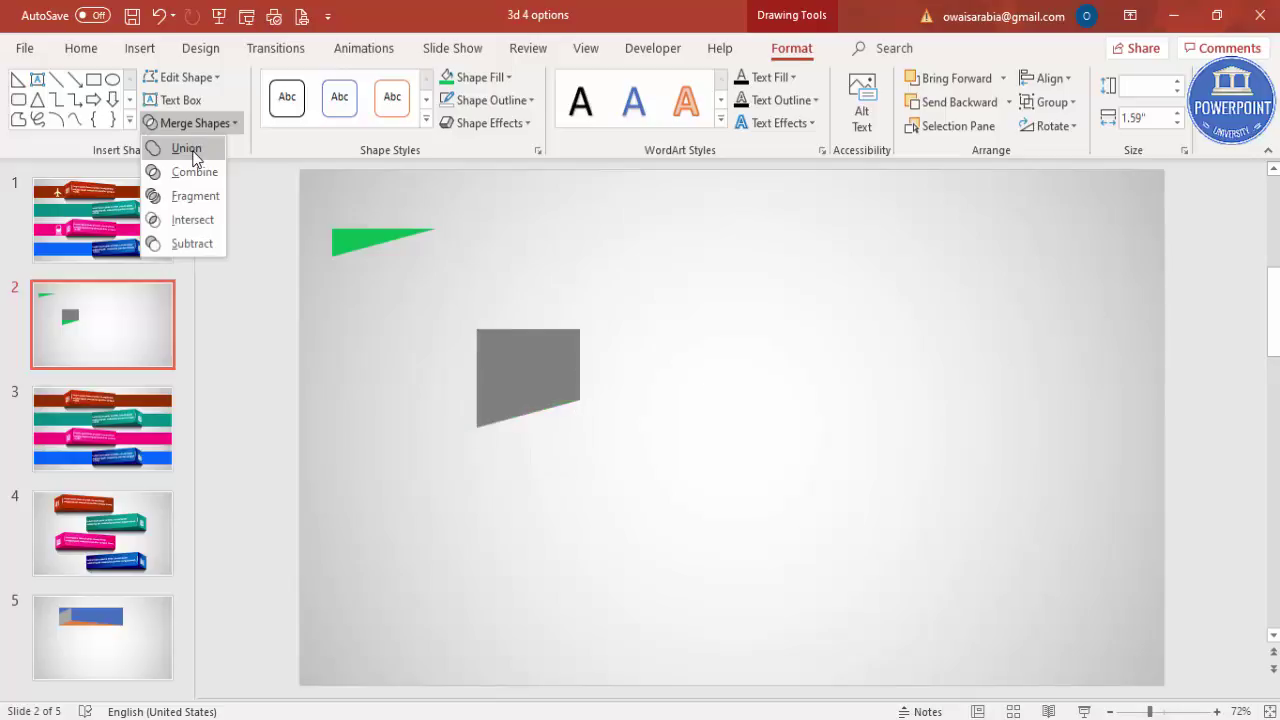
pyautogui.click(194, 157)
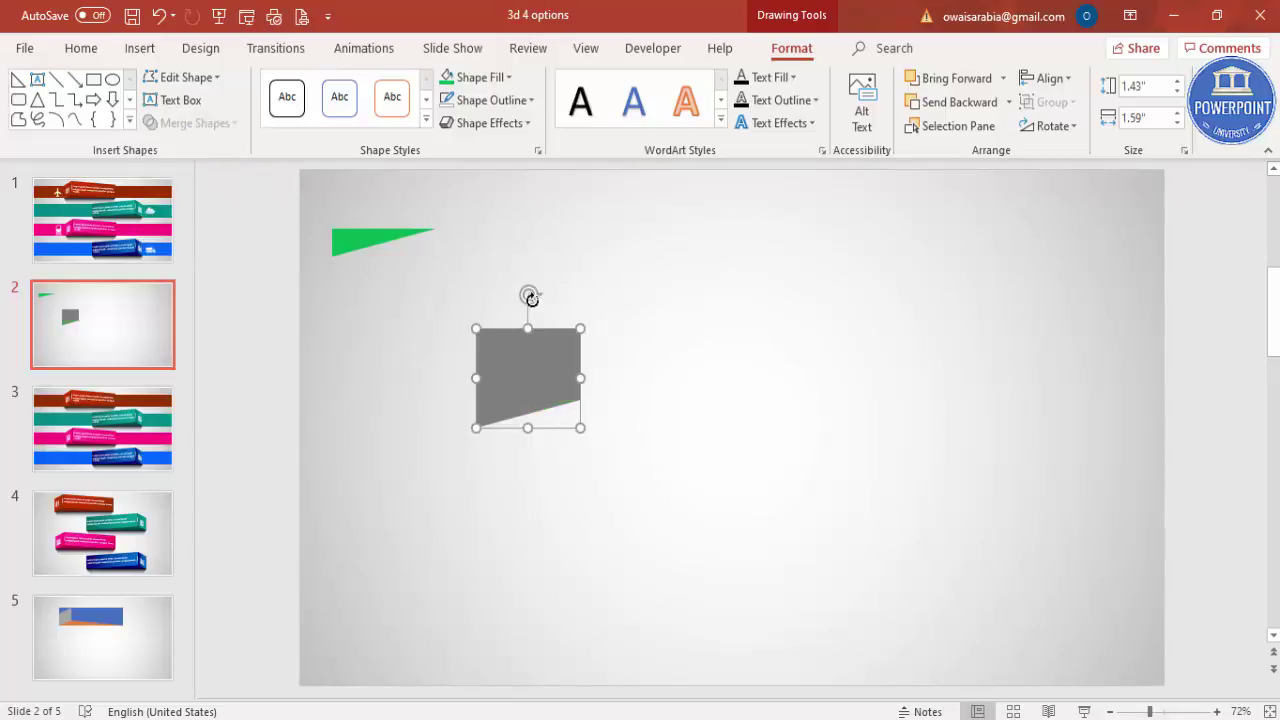
pyautogui.click(350, 248)
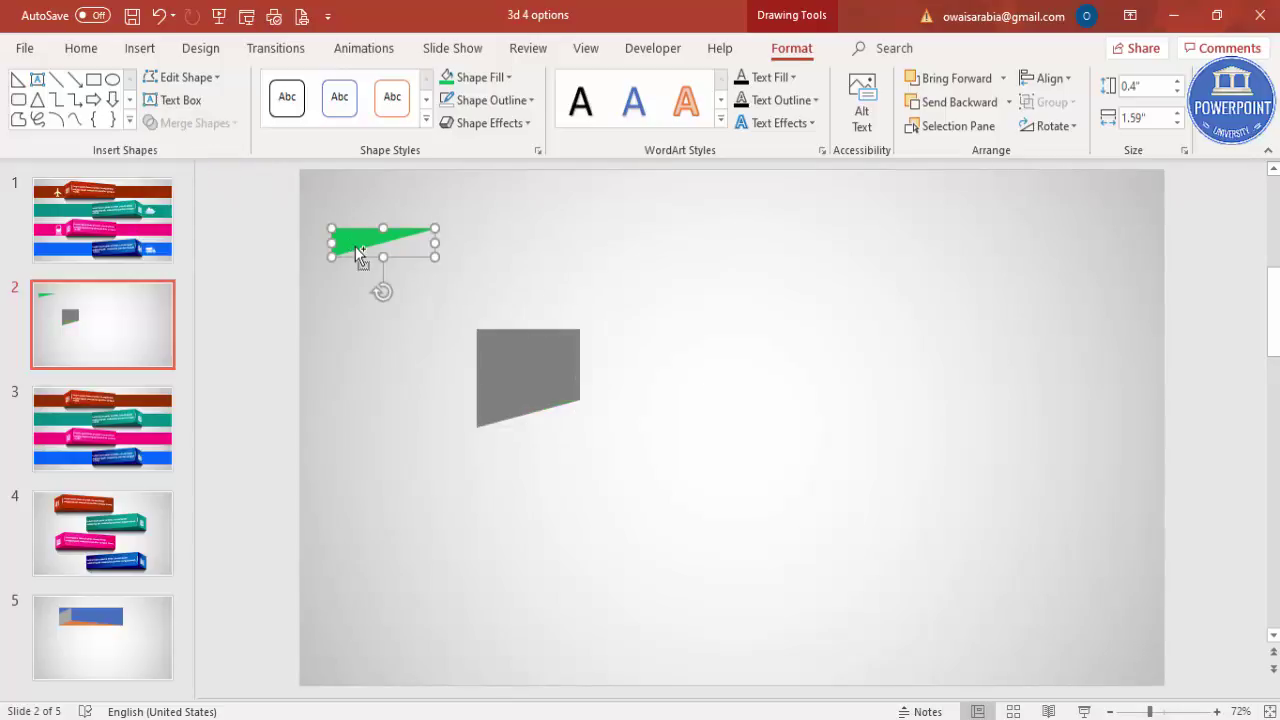
# Undo, then set a copy of the green triangle along the grey shape's top edge.
pyautogui.hotkey('ctrl', 'z')
pyautogui.moveTo(370, 252); pyautogui.dragTo(504, 352)
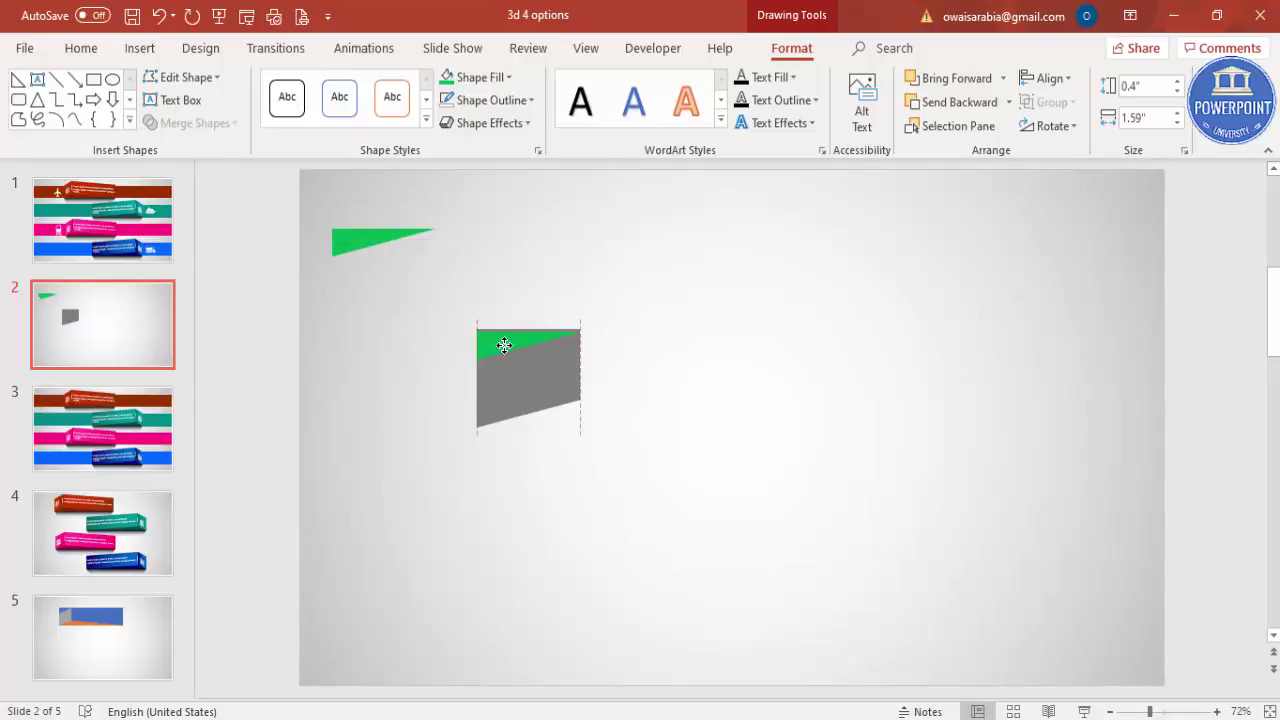
pyautogui.moveTo(504, 345); pyautogui.dragTo(521, 346)
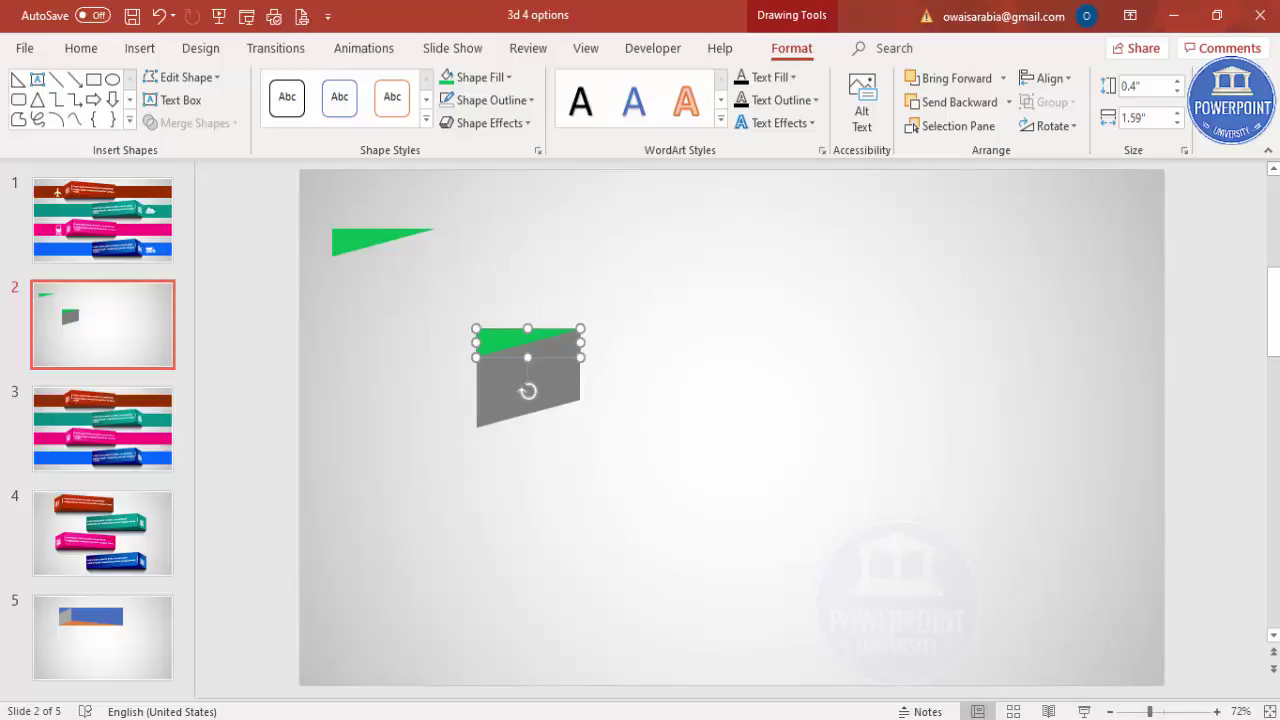
pyautogui.scroll(5, 1043, 531)
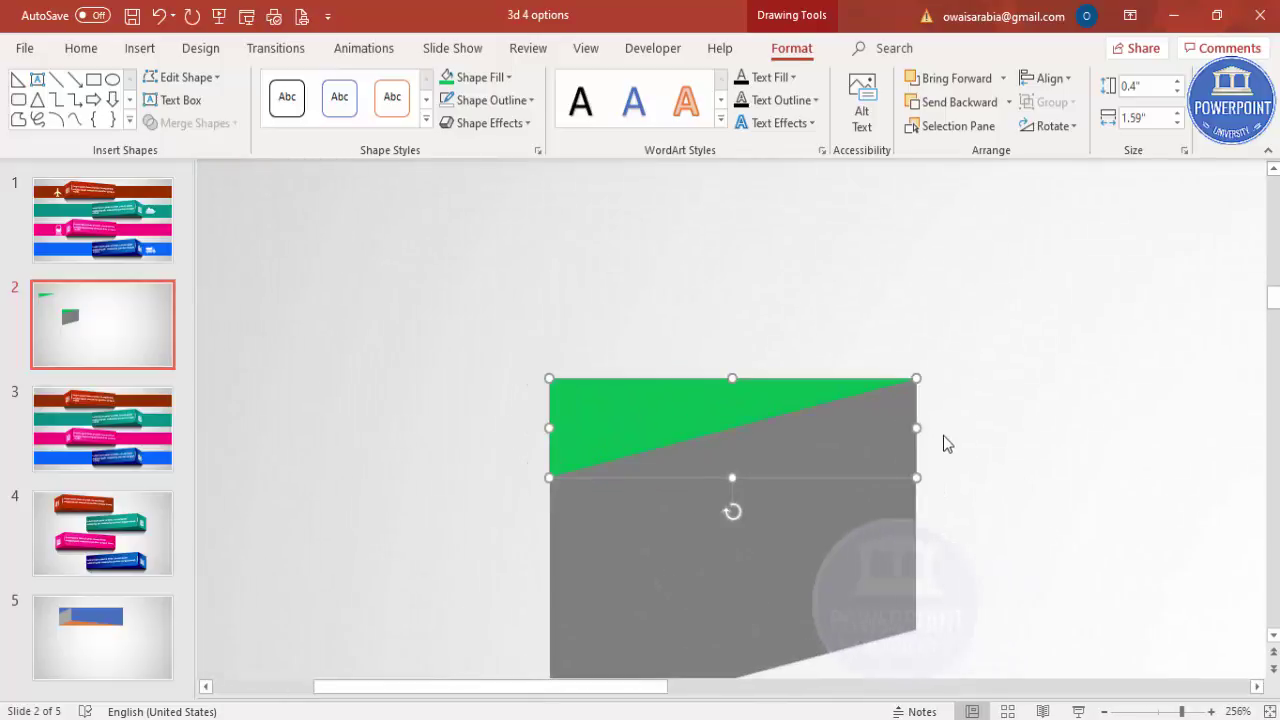
pyautogui.scroll(-2, 843, 497)
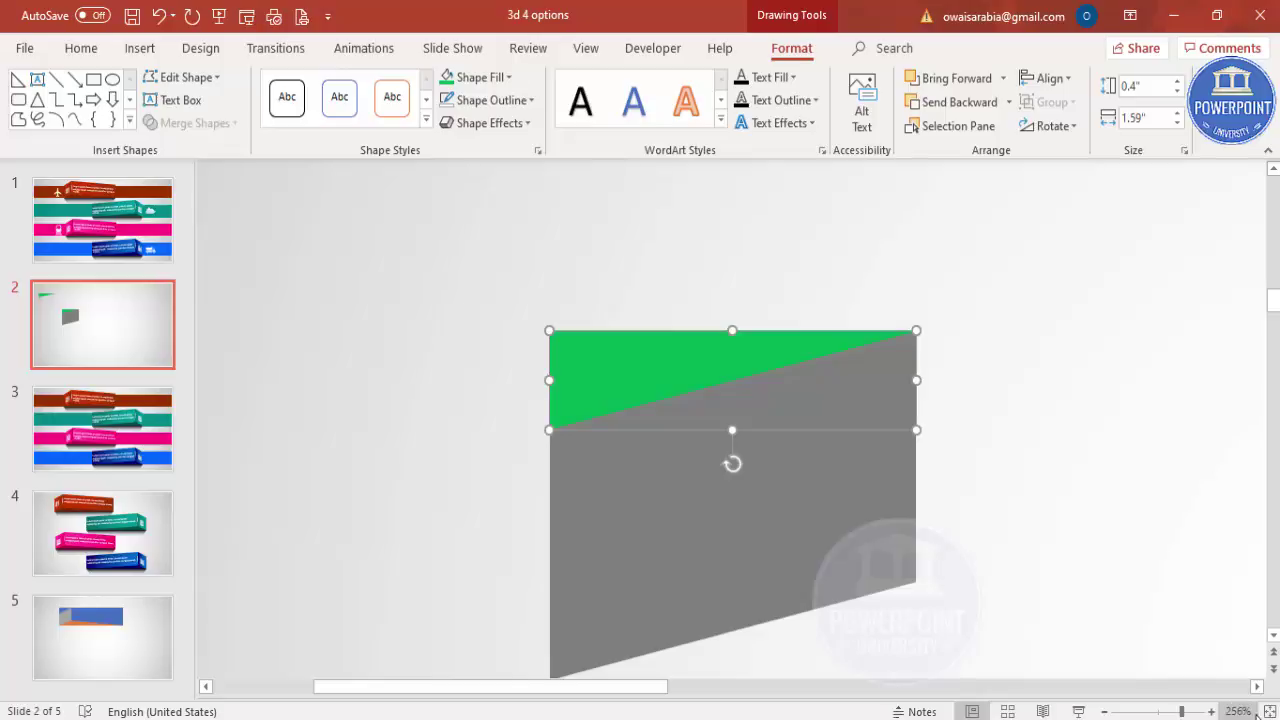
# Subtract the triangle from the grey shape to leave a parallelogram, then fit the slide in view.
pyautogui.click(841, 534)
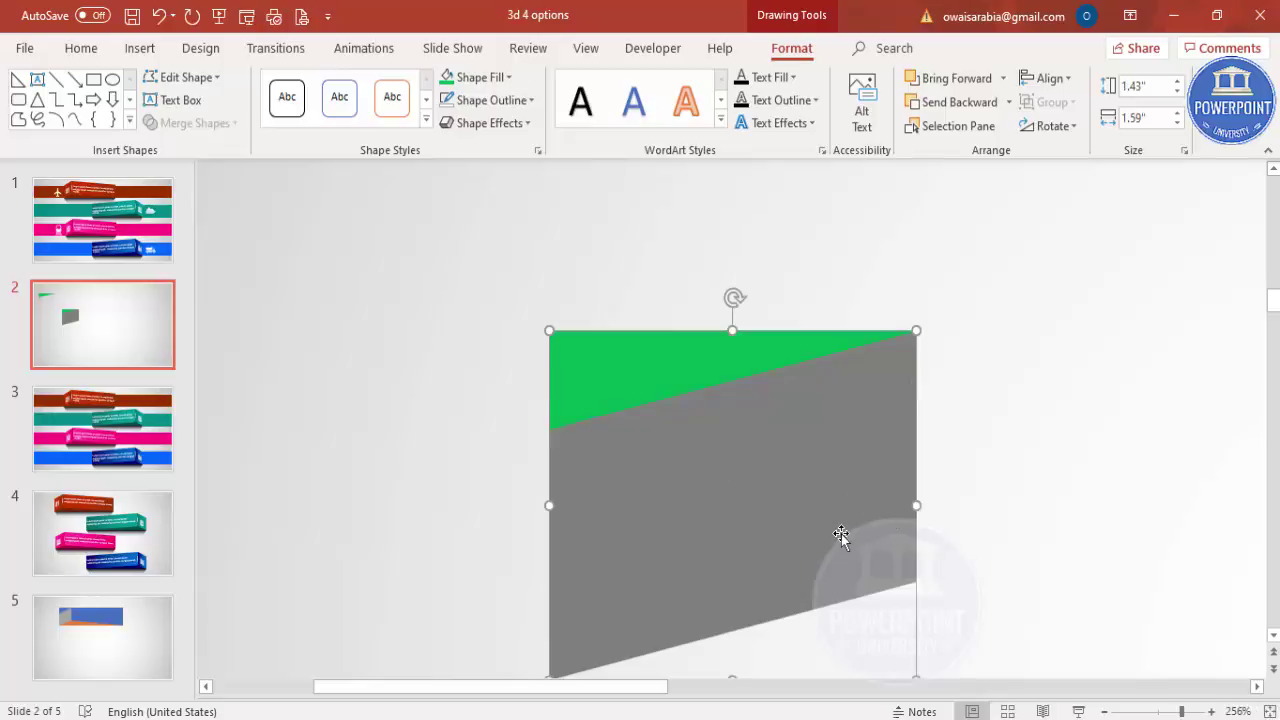
pyautogui.keyDown('shift'); pyautogui.click(590, 388); pyautogui.keyUp('shift')
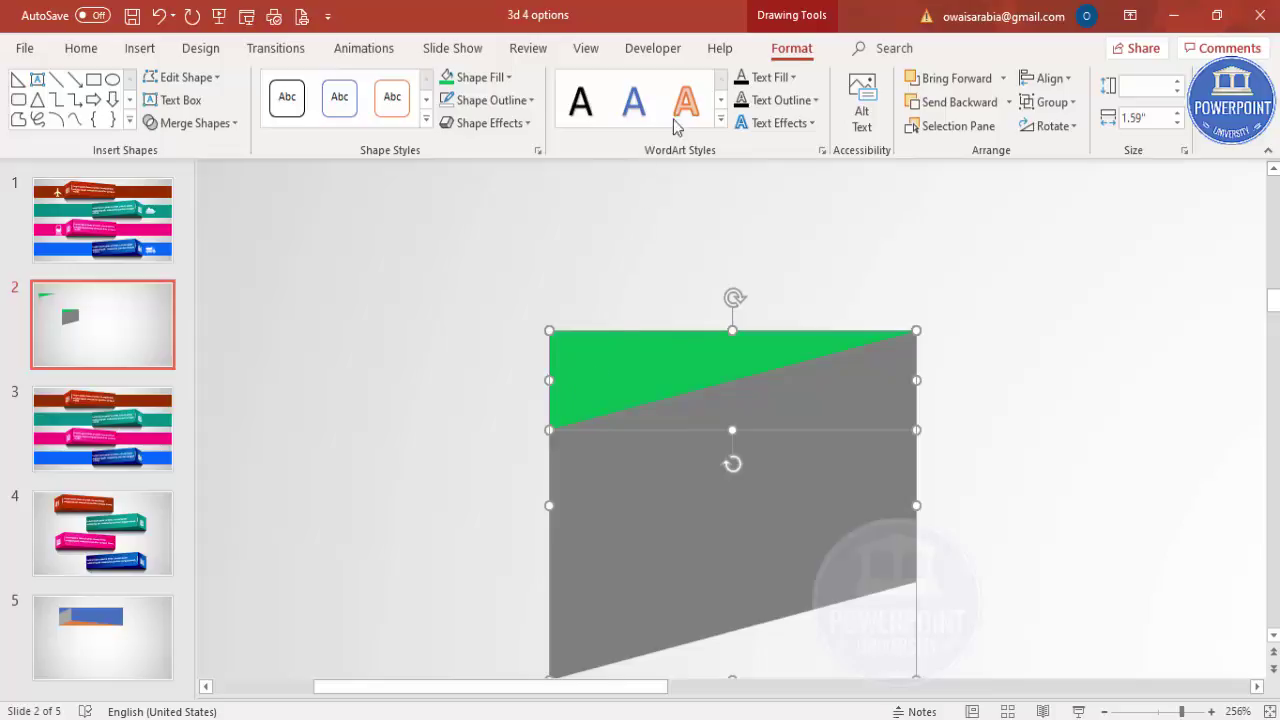
pyautogui.click(196, 121)
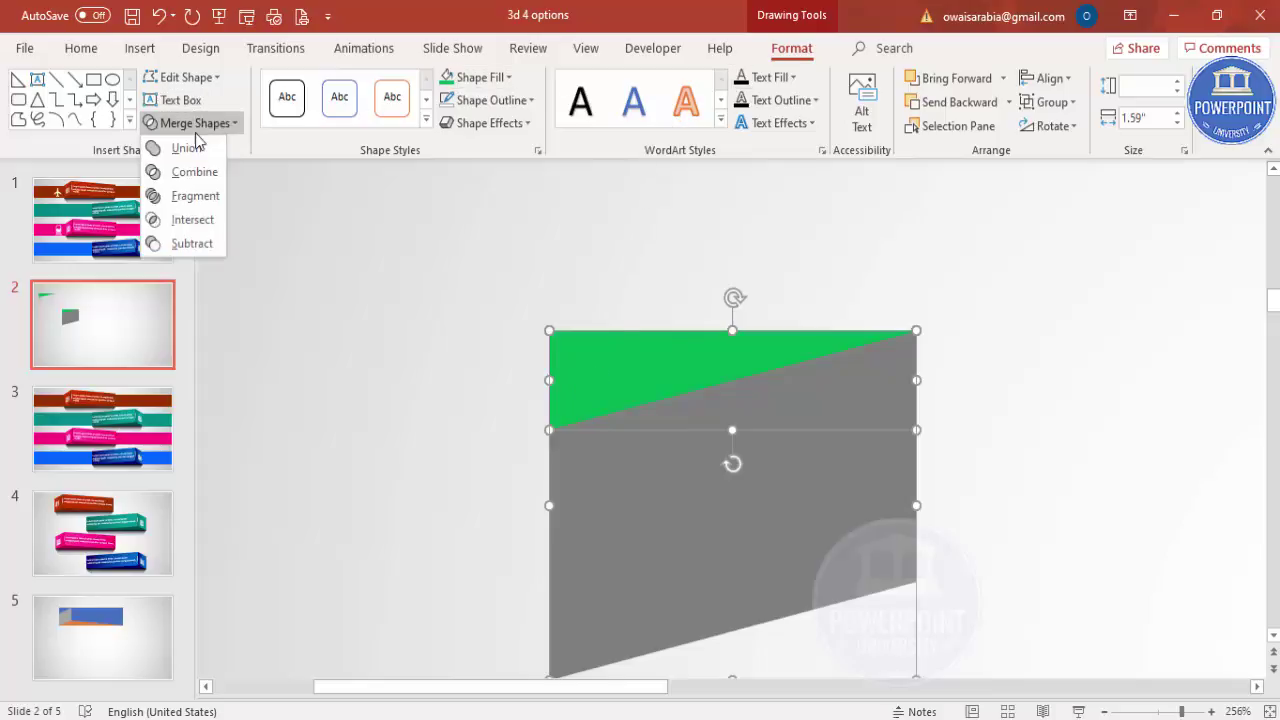
pyautogui.click(203, 252)
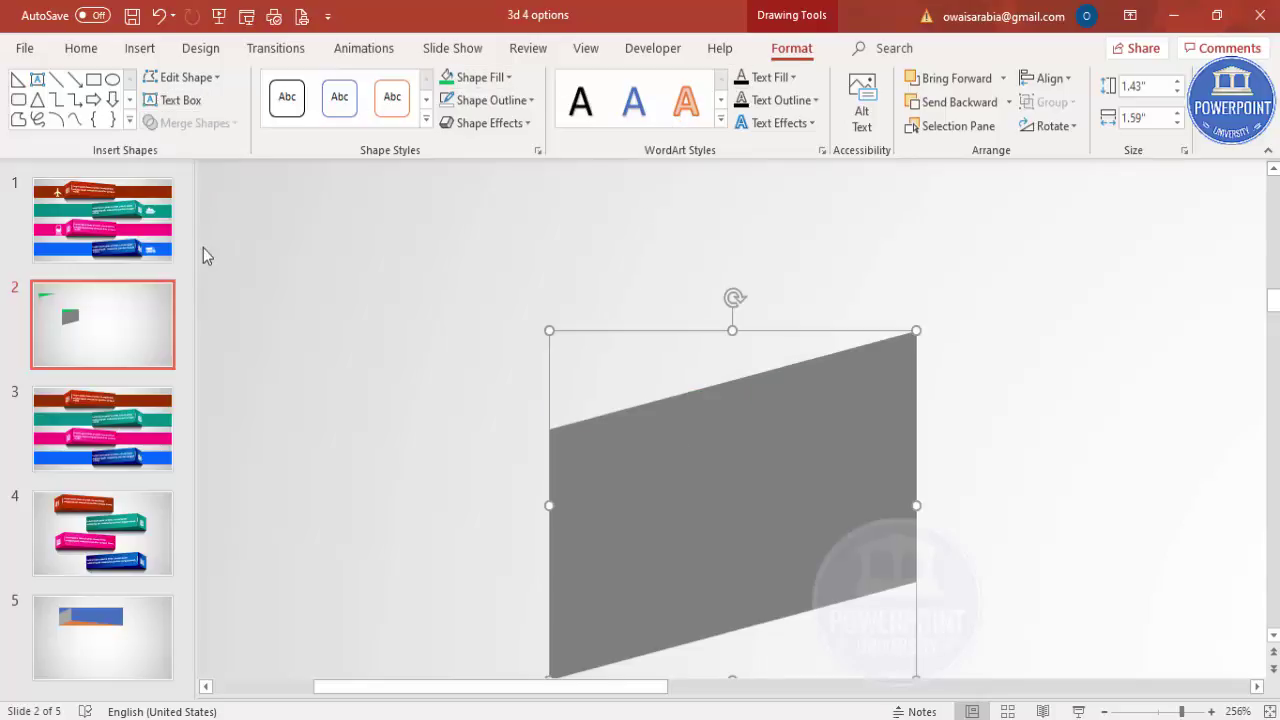
pyautogui.click(1270, 711)
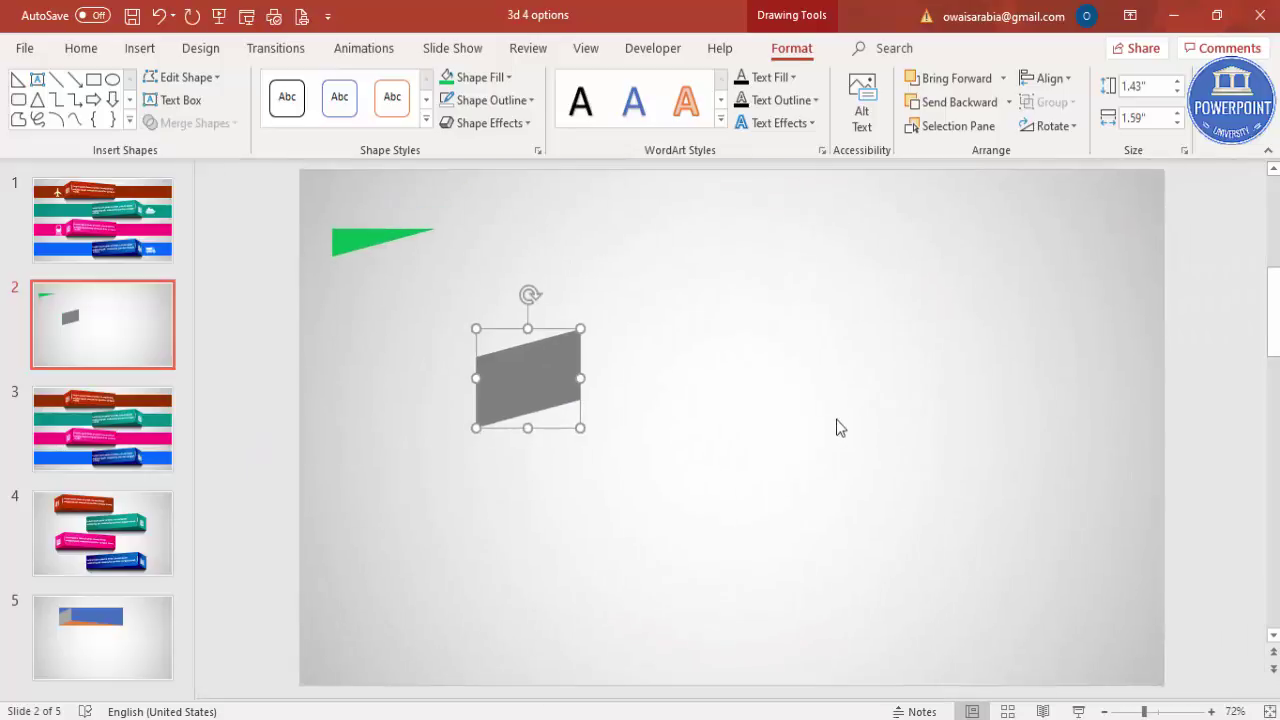
pyautogui.click(611, 434)
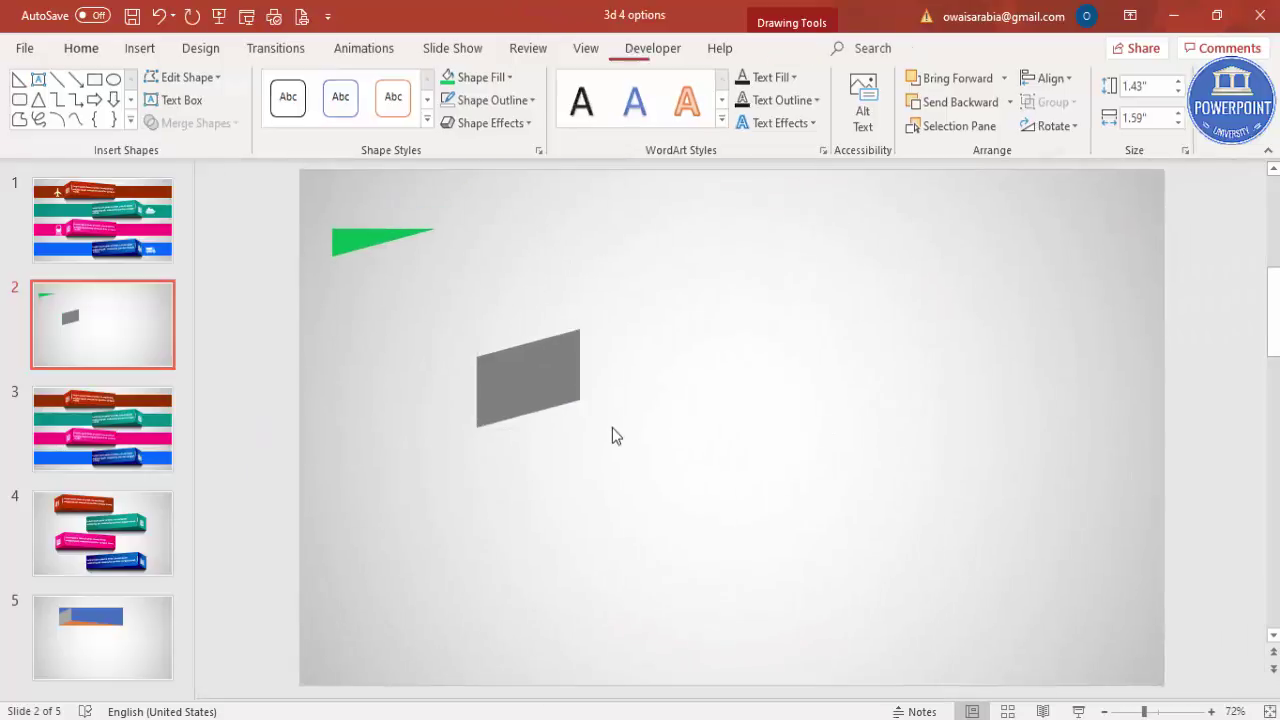
# Duplicate the parallelogram, move the copy to its right, and flip it horizontally.
pyautogui.click(544, 400)
pyautogui.hotkey('ctrl', 'd')
pyautogui.moveTo(544, 399); pyautogui.dragTo(640, 360)
pyautogui.click(812, 55)
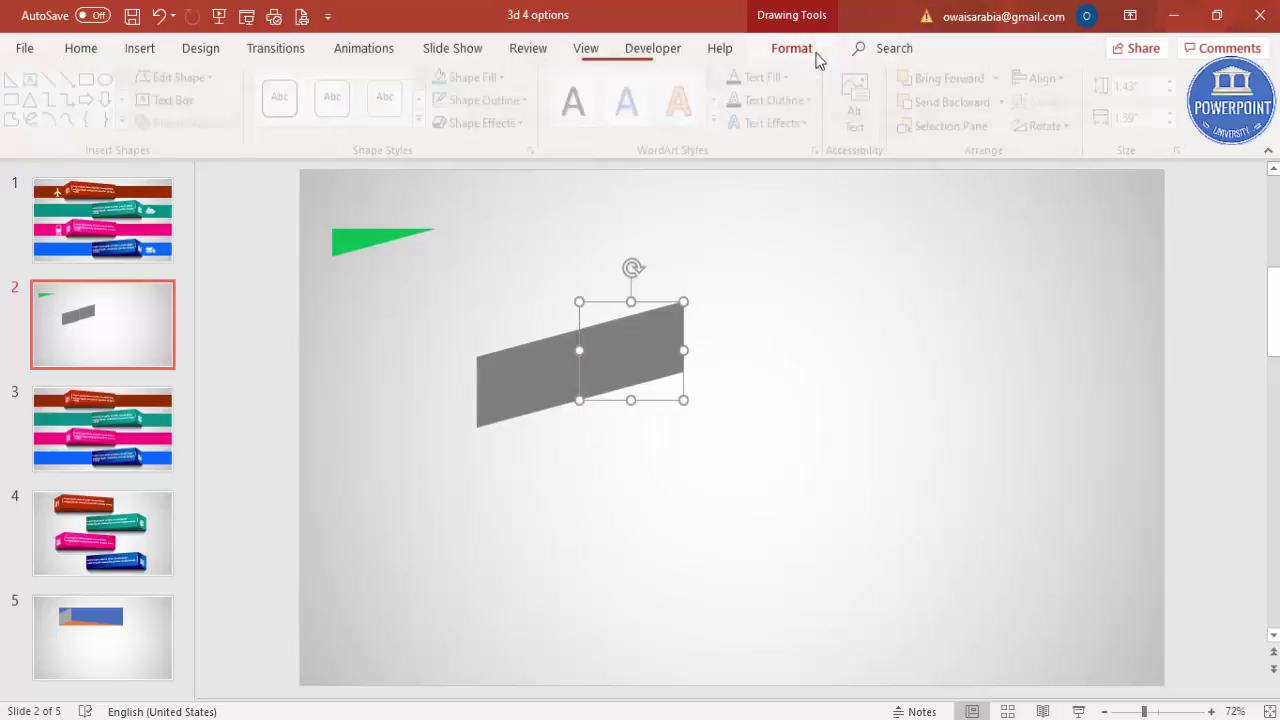
pyautogui.click(1046, 126)
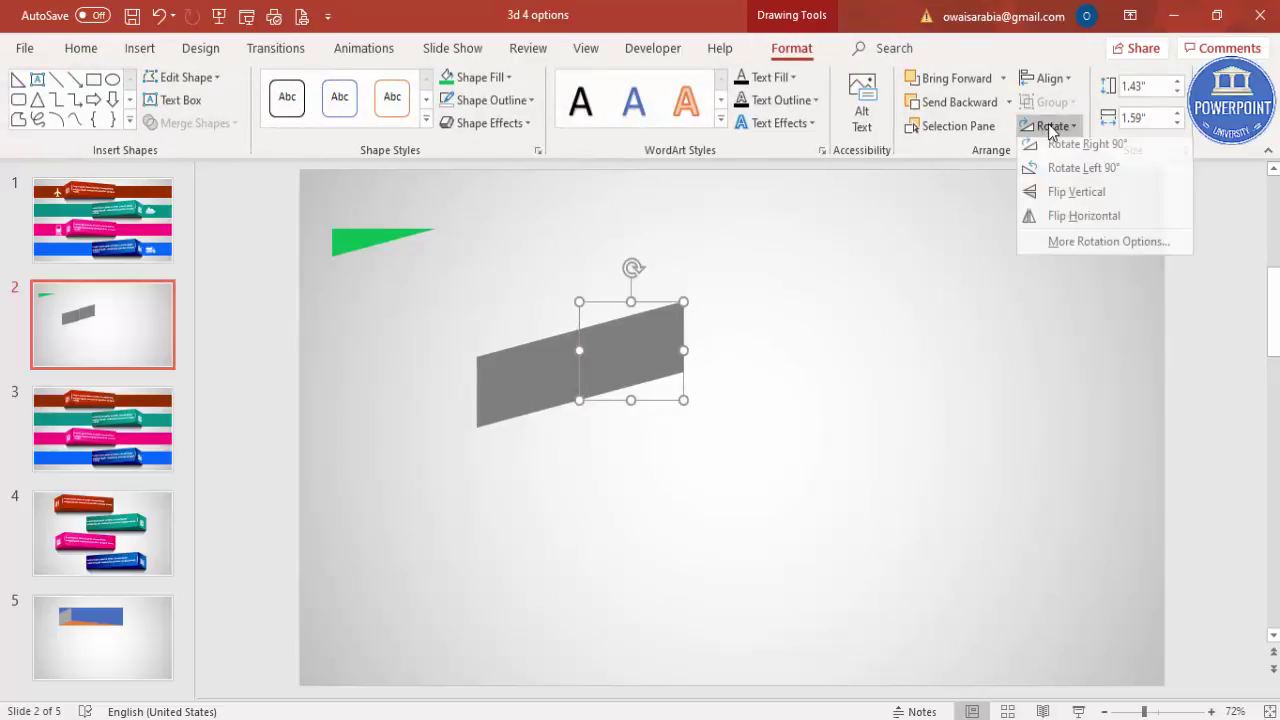
pyautogui.click(1098, 223)
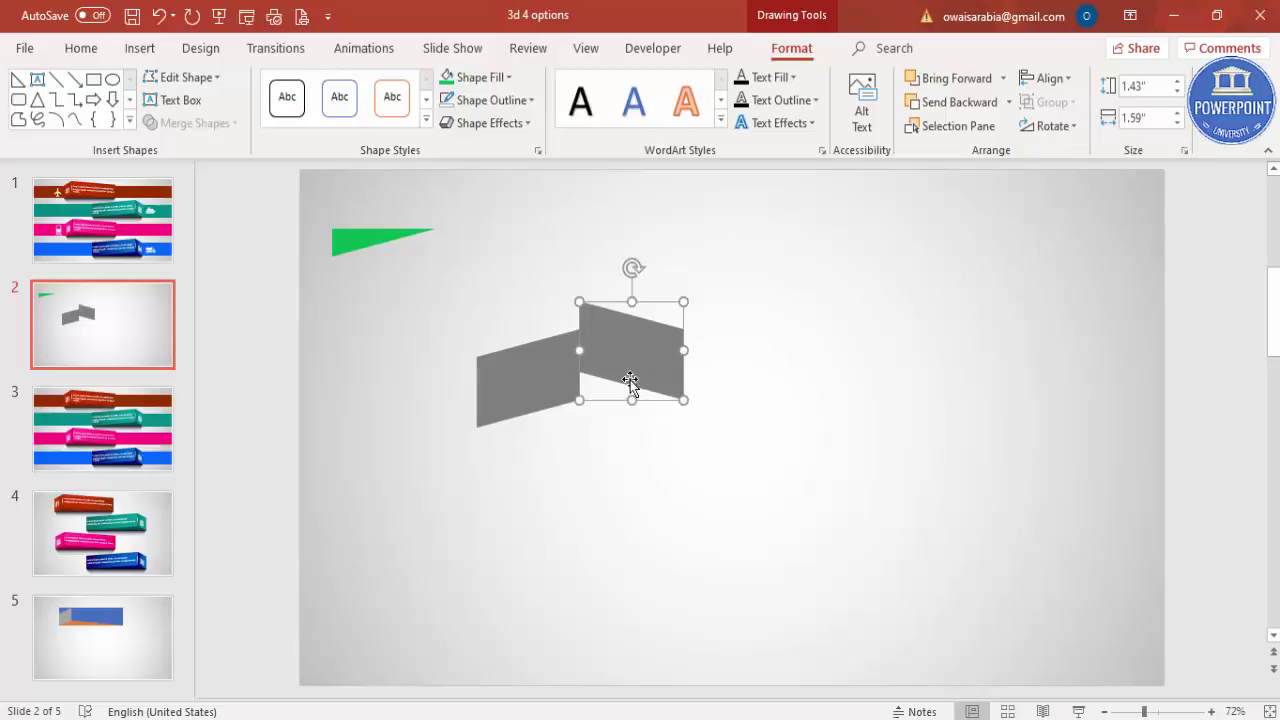
# Fill the mirrored copy dark grey, align it with the left panel, and narrow the left panel.
pyautogui.click(507, 77)
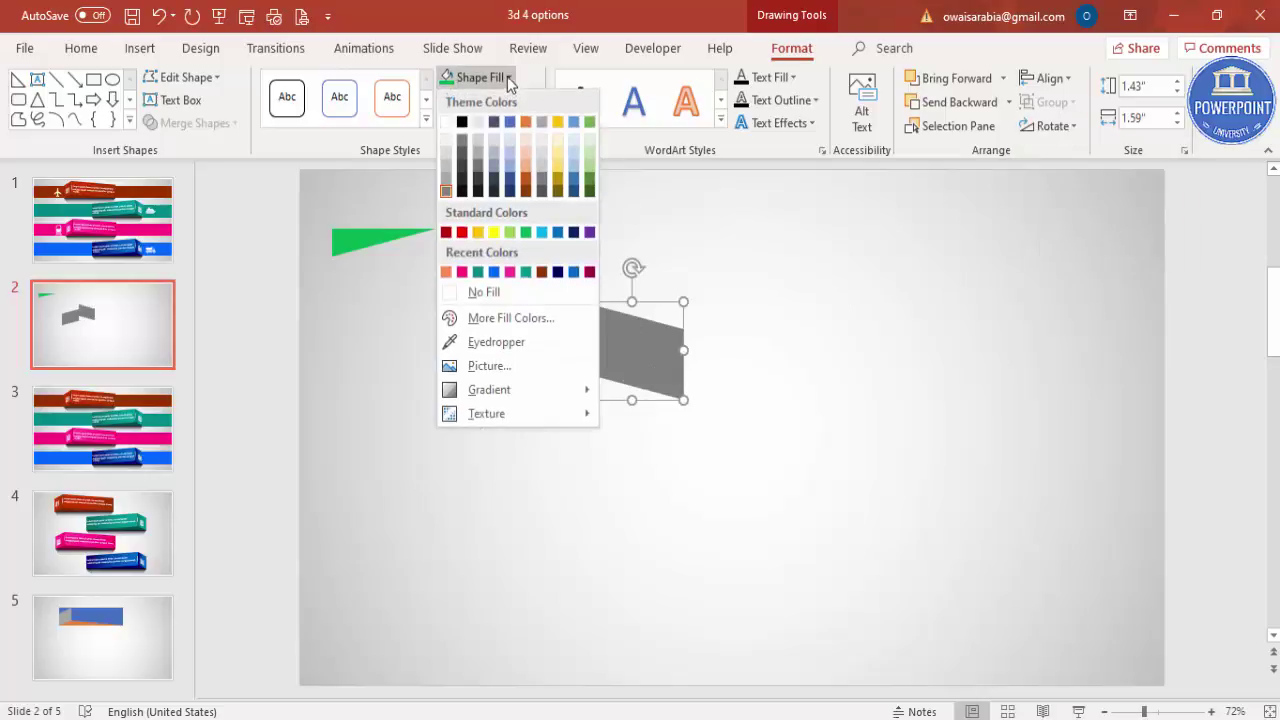
pyautogui.click(487, 172)
pyautogui.moveTo(631, 345); pyautogui.dragTo(806, 378)
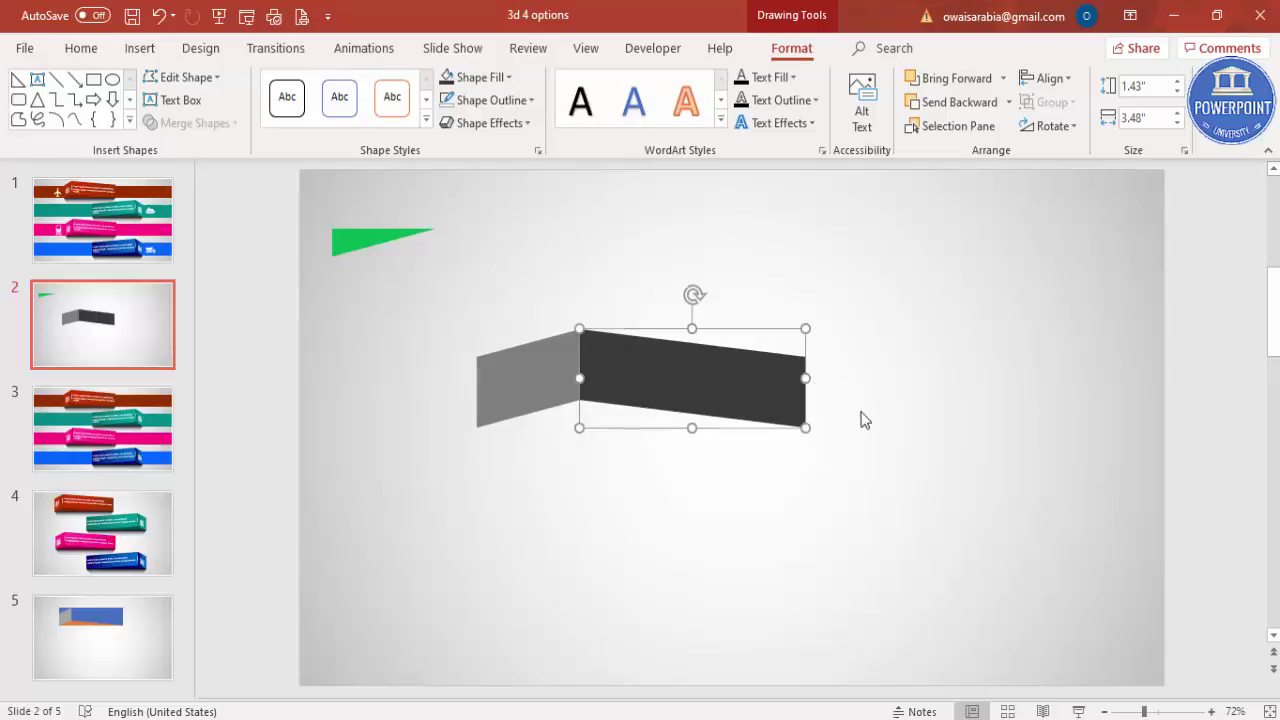
pyautogui.click(444, 427)
pyautogui.click(495, 405)
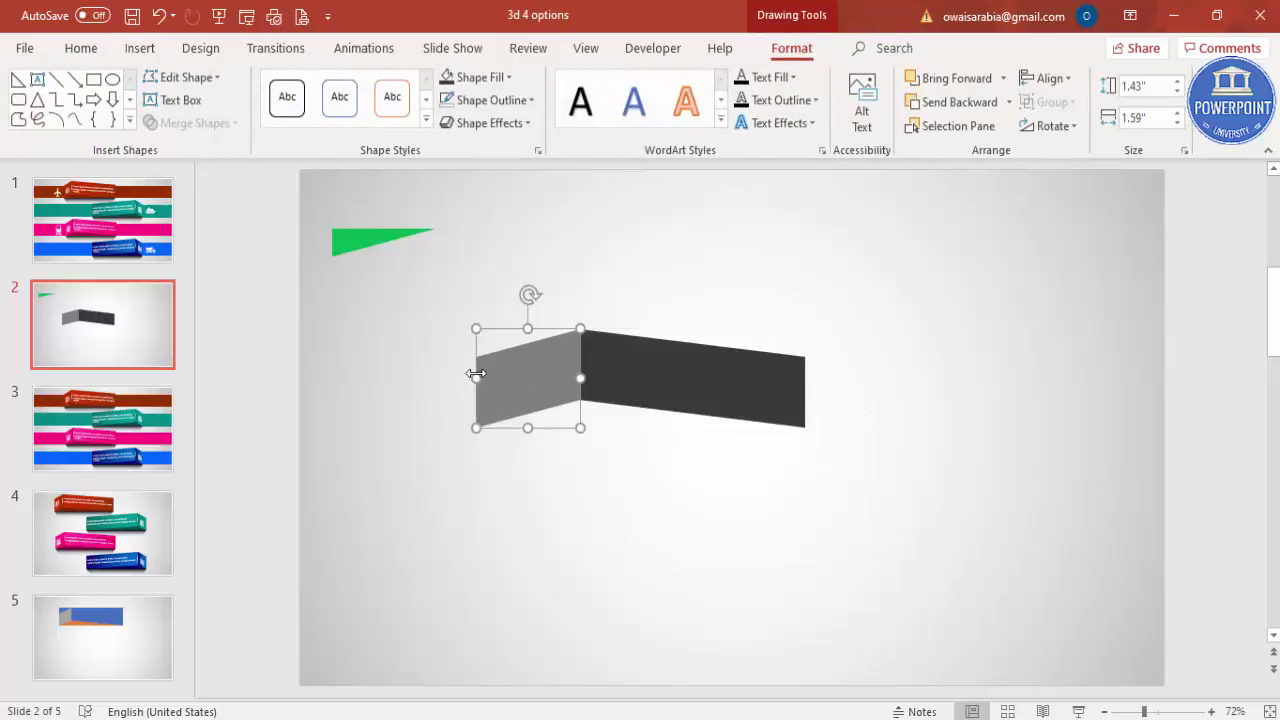
pyautogui.moveTo(477, 373); pyautogui.dragTo(520, 371)
# Draw a rectangle across the bottom of the two panels.
pyautogui.click(657, 491)
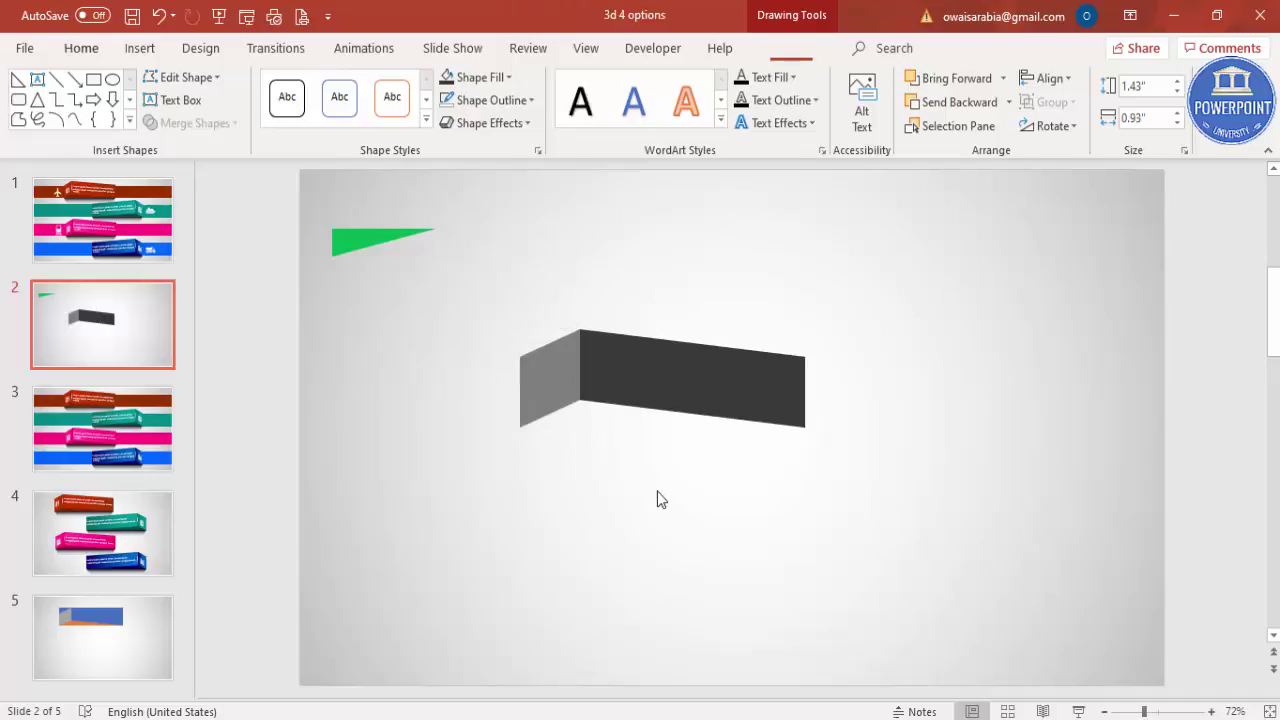
pyautogui.click(142, 52)
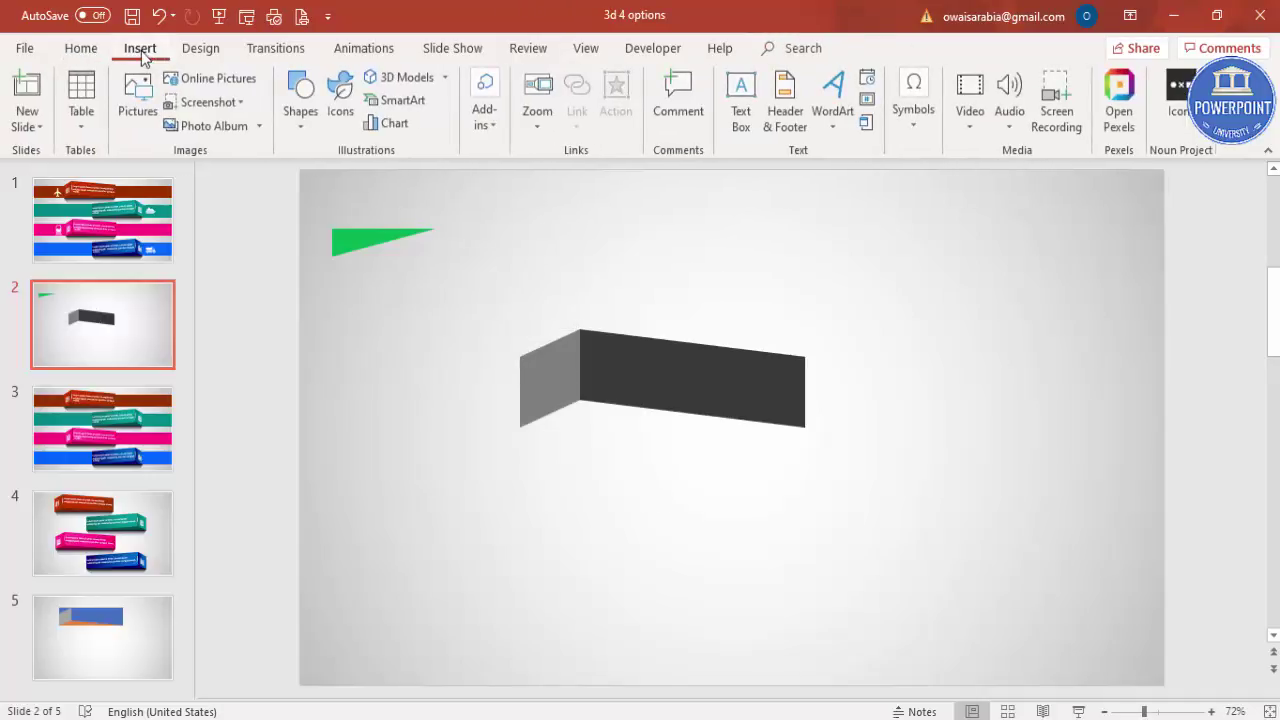
pyautogui.click(304, 127)
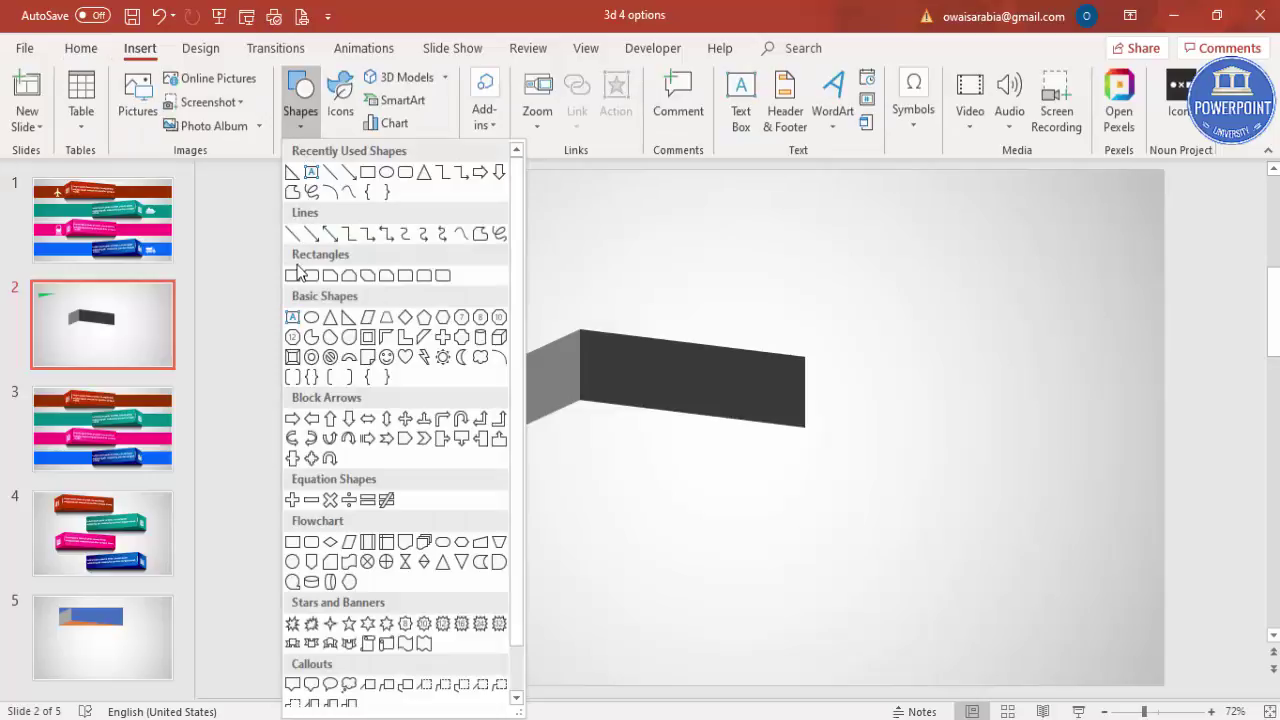
pyautogui.click(291, 276)
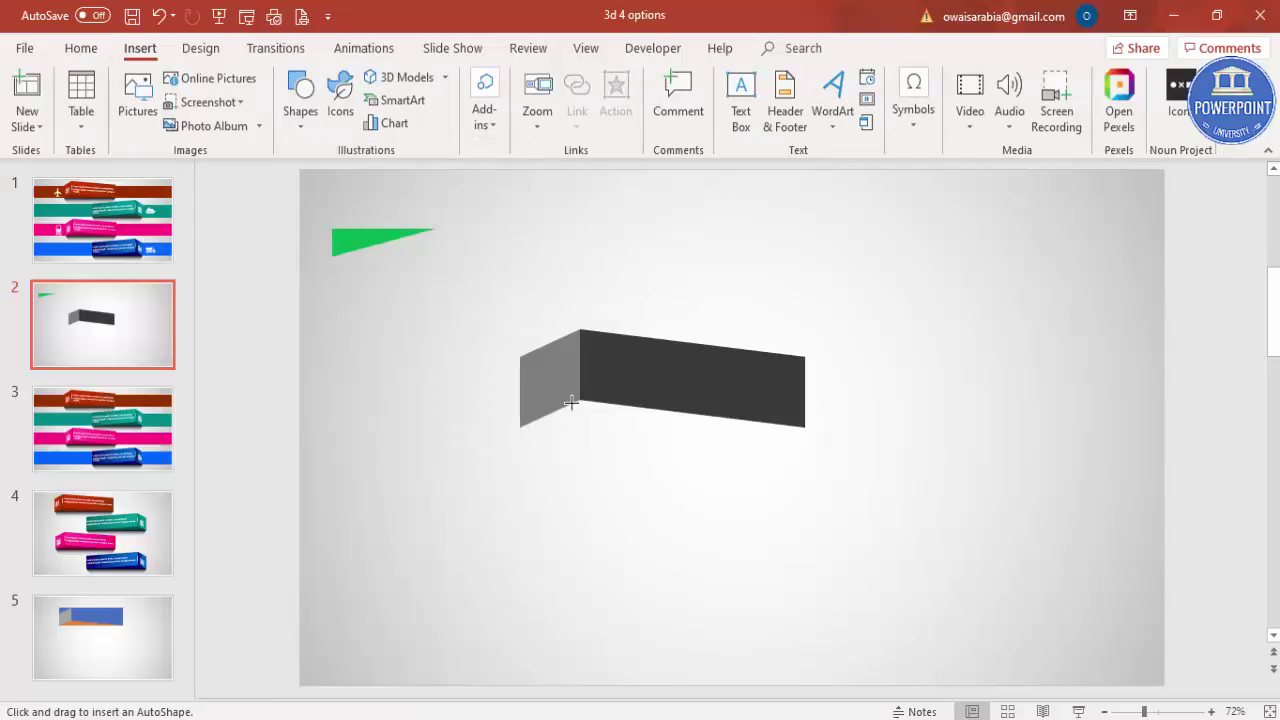
pyautogui.moveTo(520, 378)
pyautogui.mouseDown()
pyautogui.moveTo(777, 409)
pyautogui.moveTo(789, 434)
pyautogui.moveTo(805, 429)
pyautogui.mouseUp()
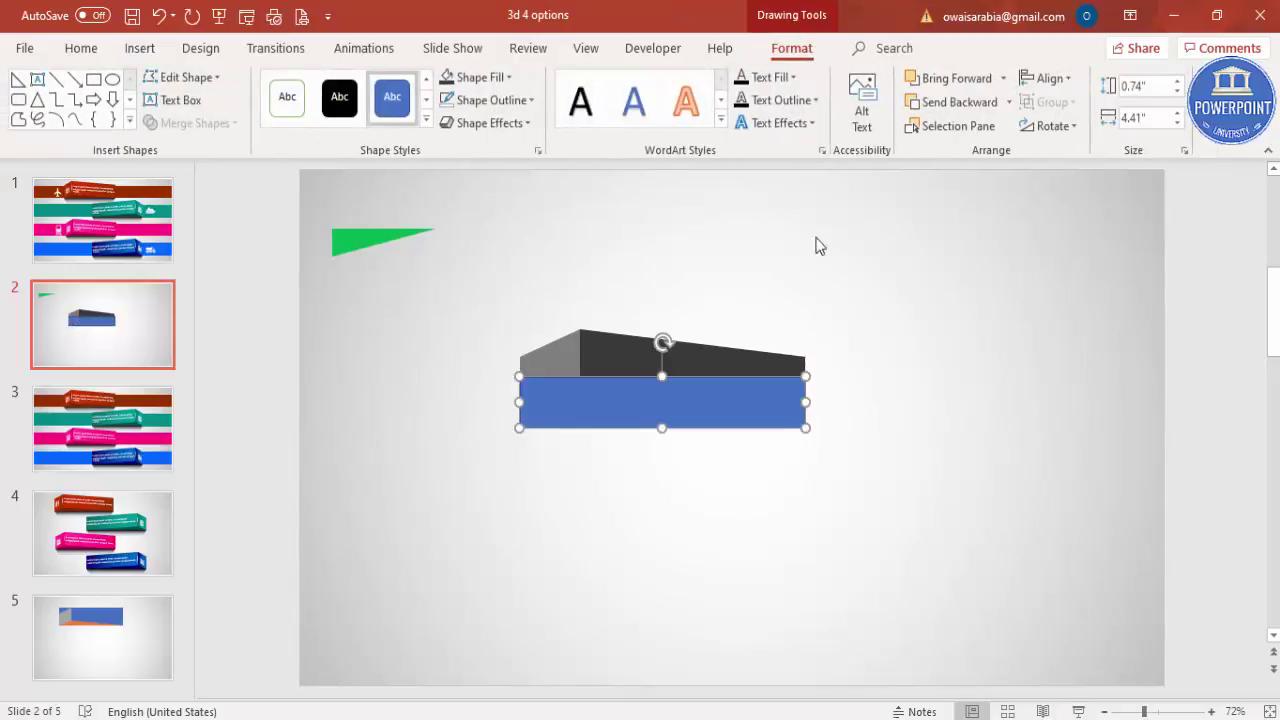
# Fill the rectangle gold, remove its outline, and send it to back behind the panels.
pyautogui.click(487, 78)
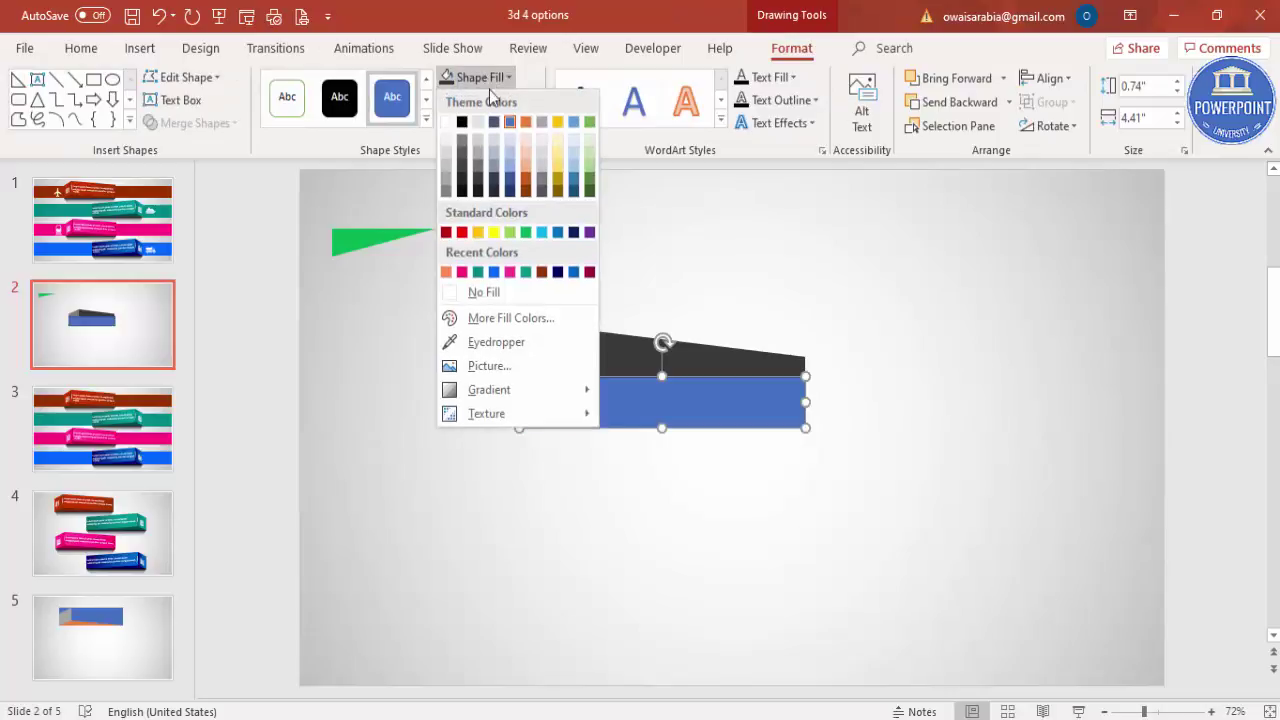
pyautogui.click(558, 193)
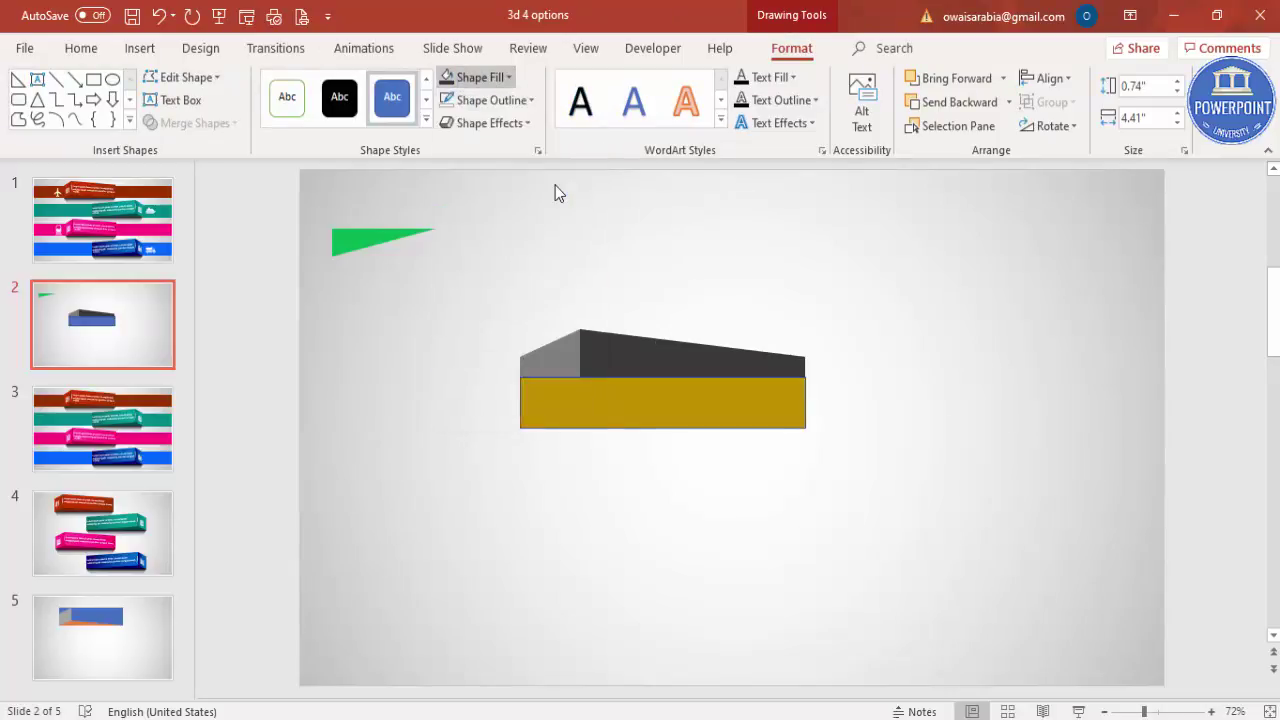
pyautogui.click(510, 100)
pyautogui.click(508, 314)
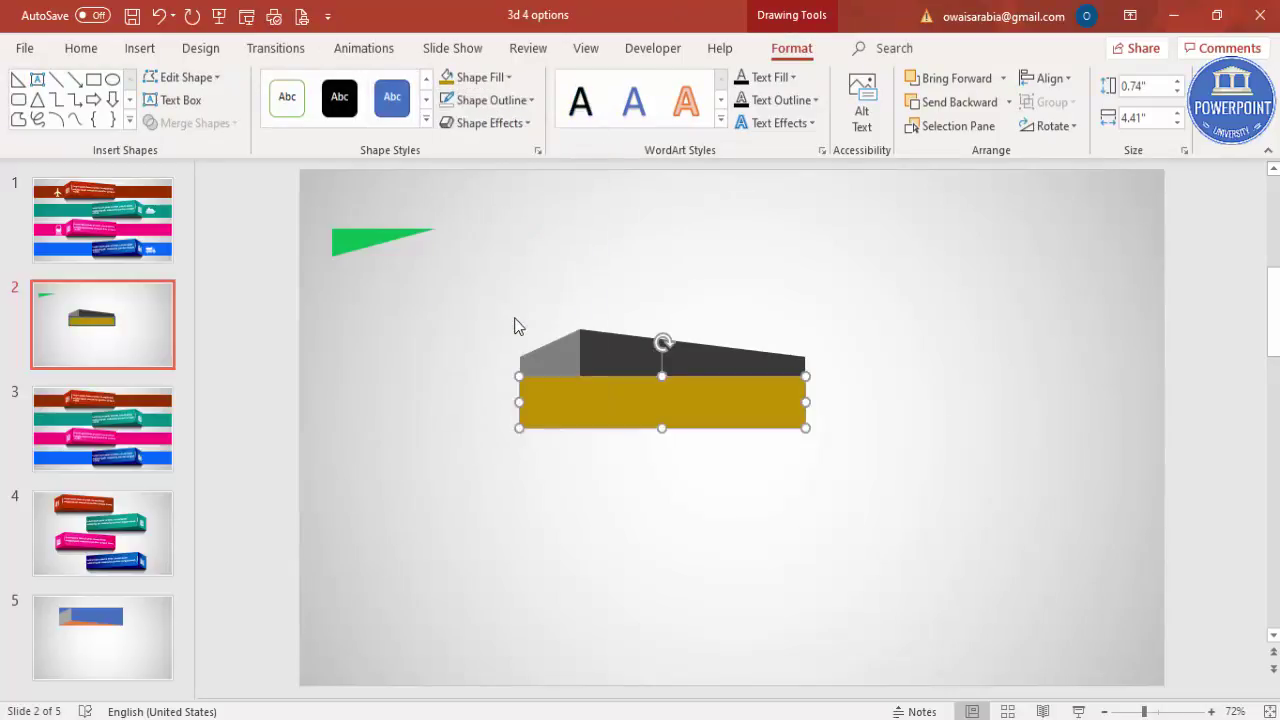
pyautogui.rightClick(611, 403)
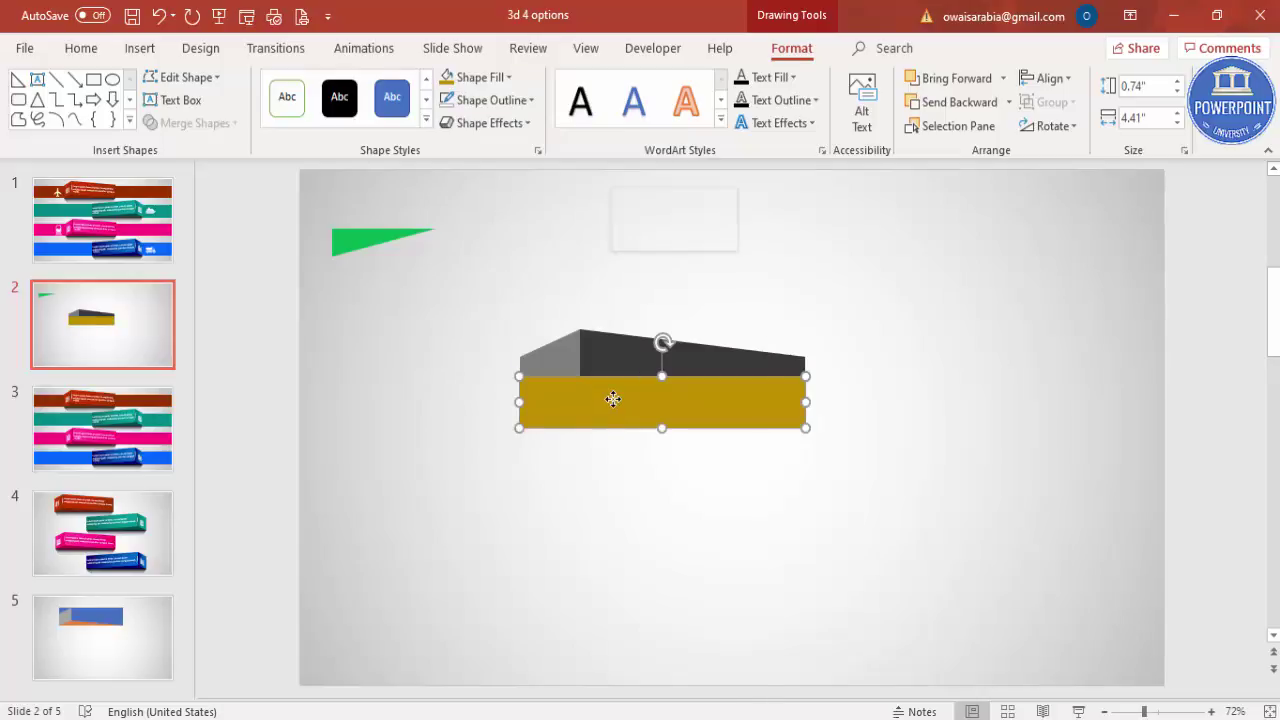
pyautogui.press('Escape')
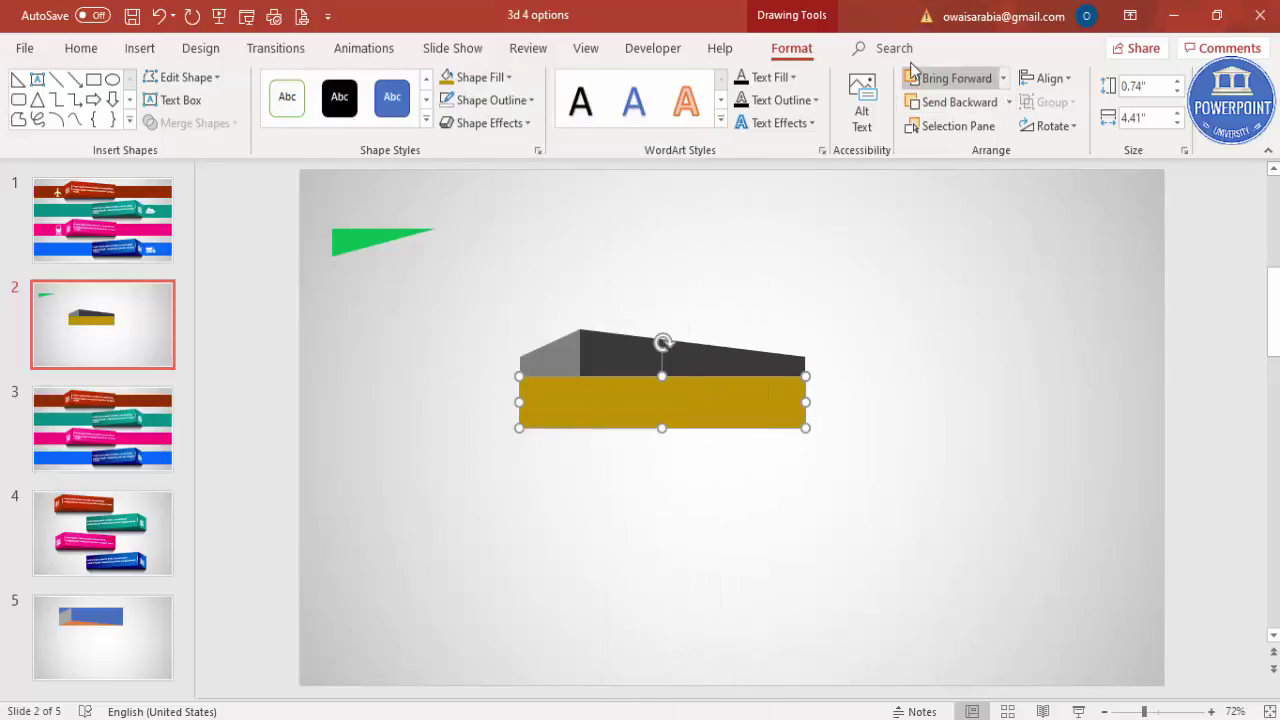
pyautogui.click(1008, 103)
pyautogui.click(978, 150)
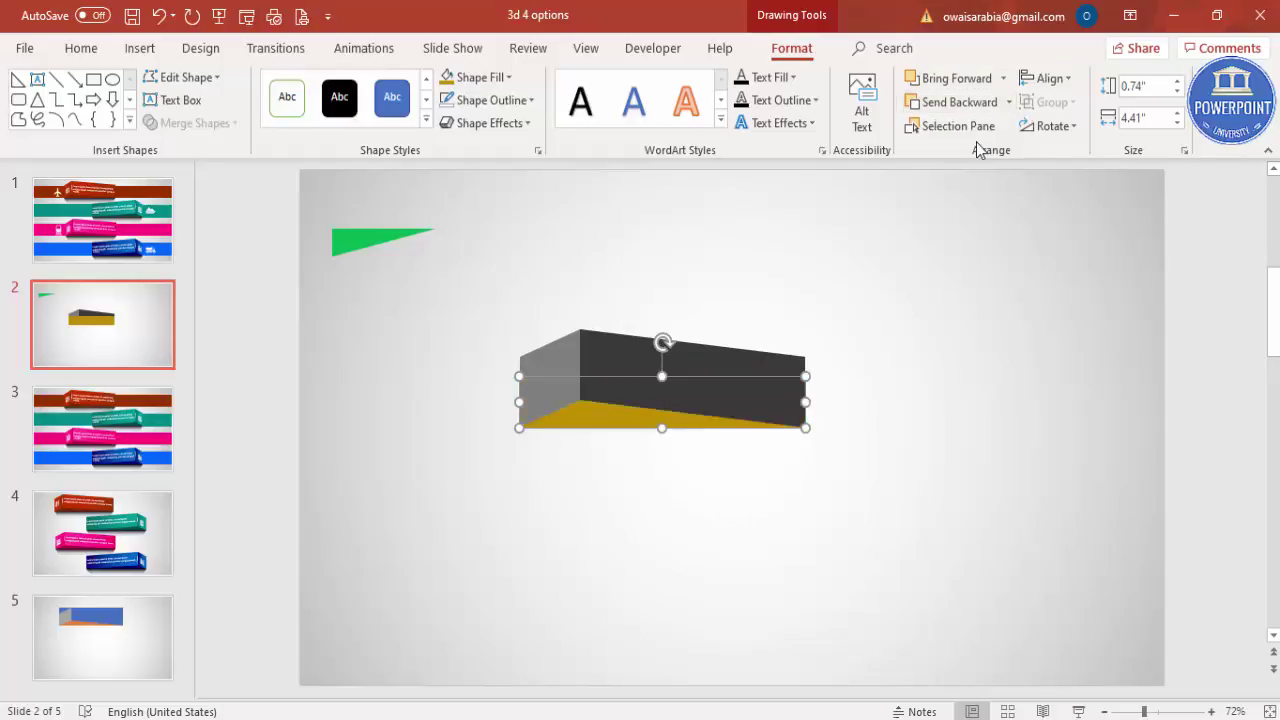
pyautogui.click(900, 375)
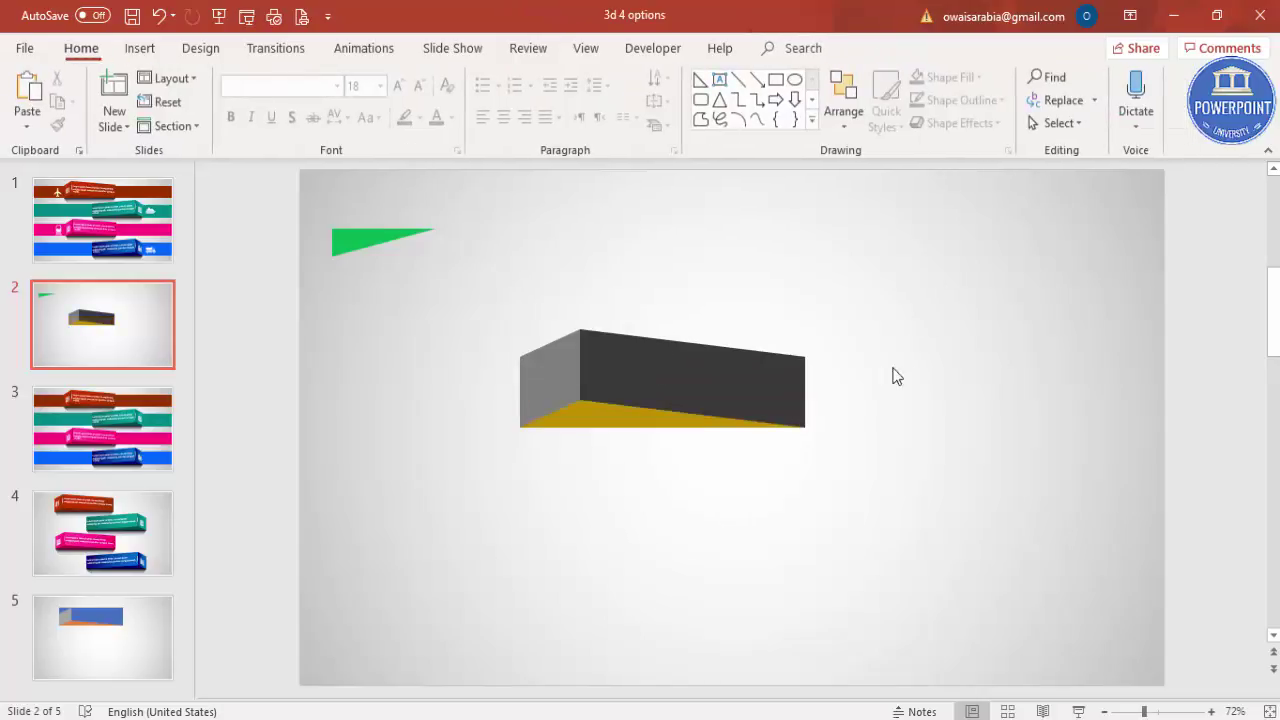
# Give the dark front panel a linear gradient fill in Format Shape.
pyautogui.click(596, 423)
pyautogui.click(800, 328)
pyautogui.click(727, 377)
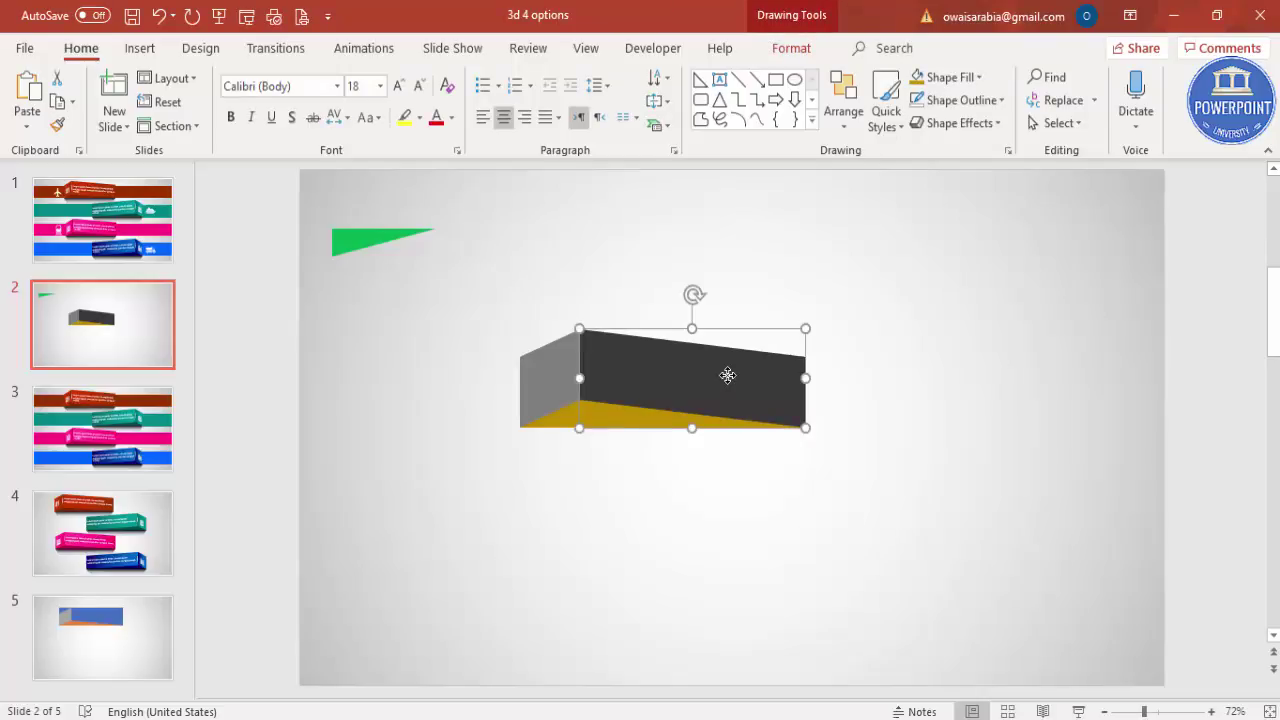
pyautogui.rightClick(727, 377)
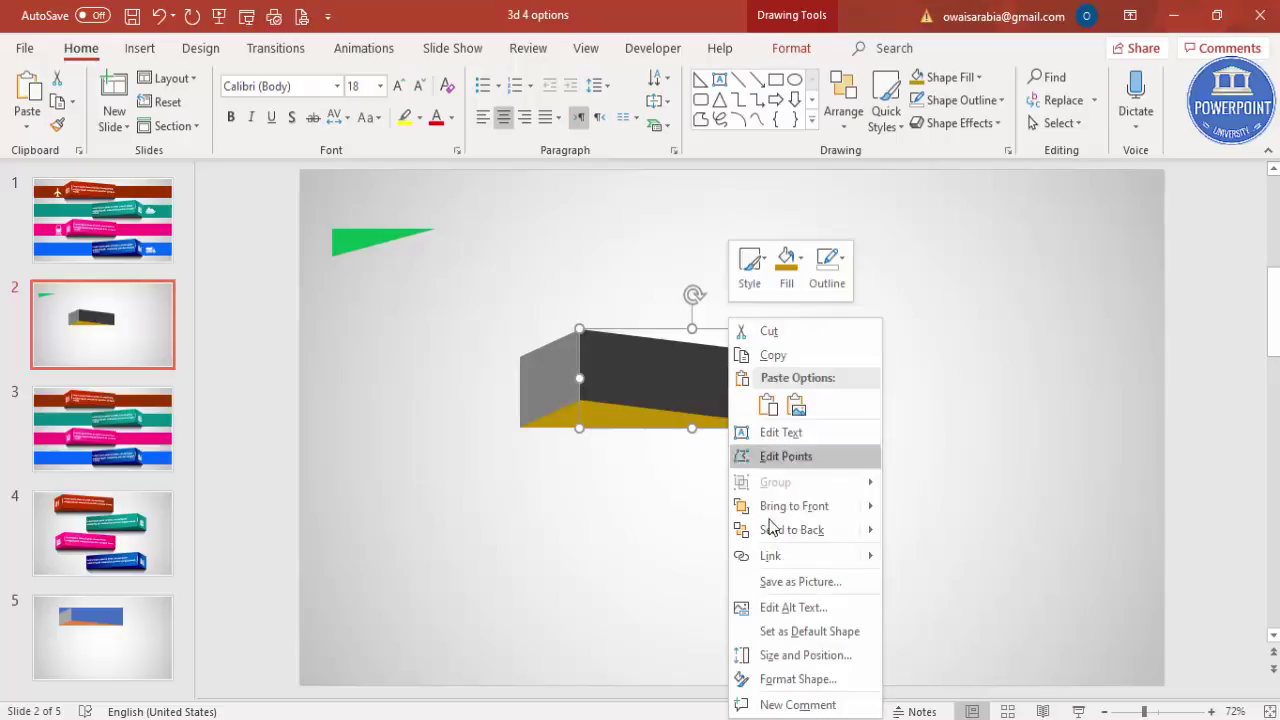
pyautogui.click(797, 679)
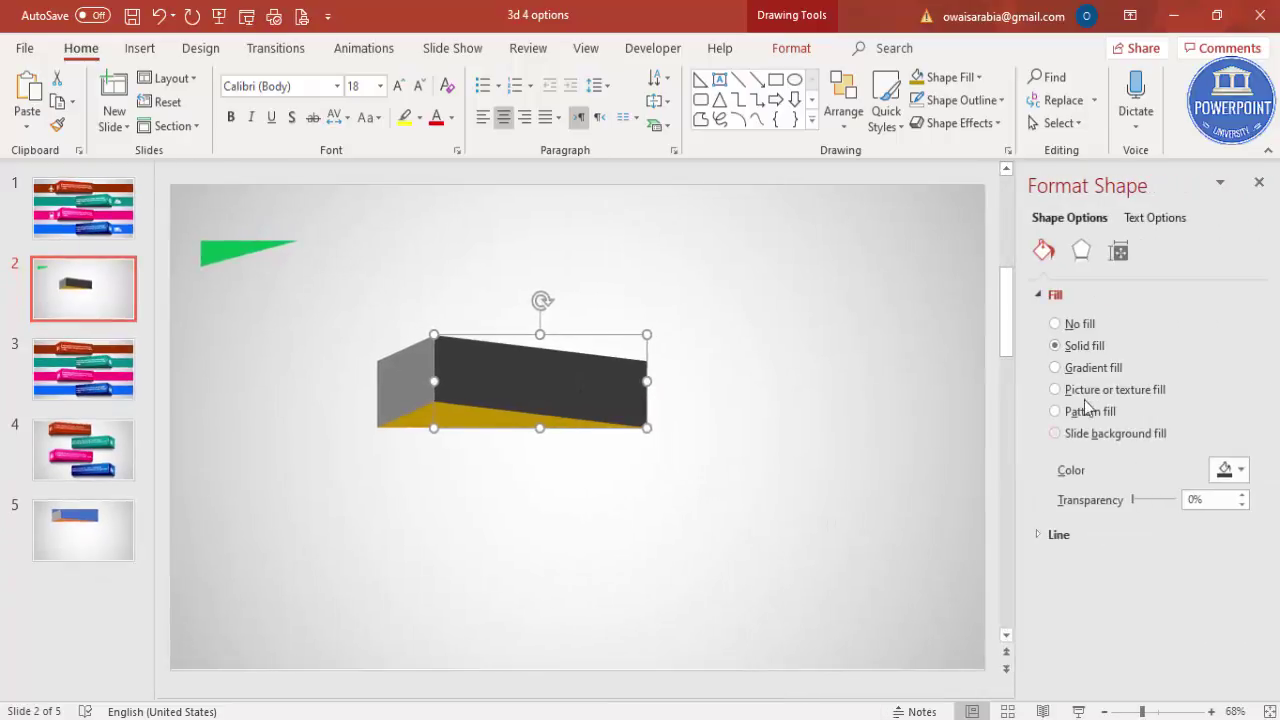
pyautogui.click(1093, 368)
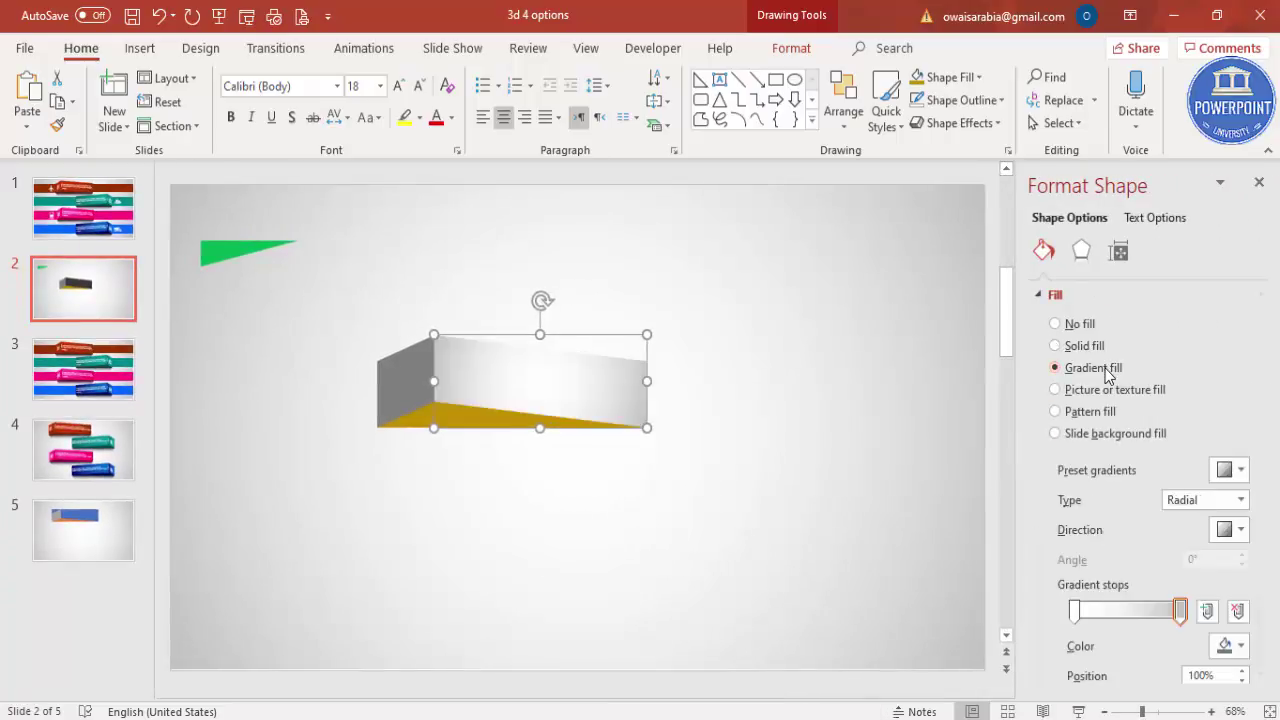
pyautogui.click(1180, 611)
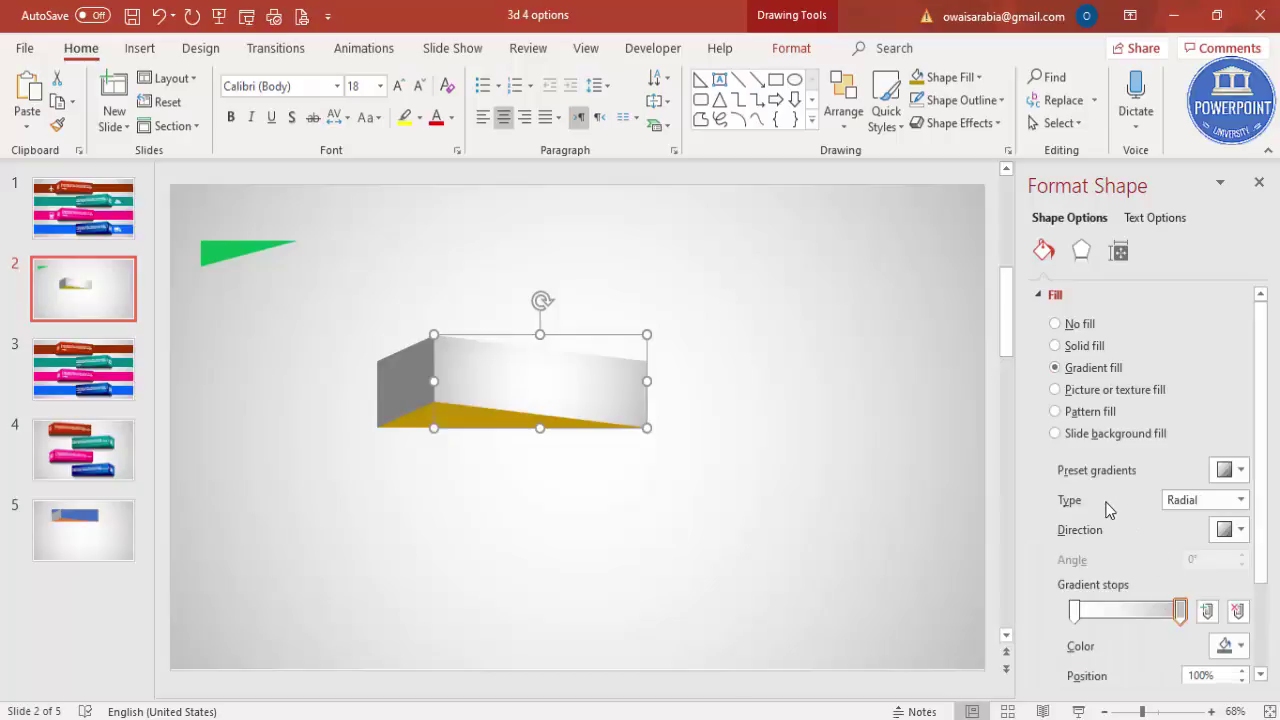
pyautogui.click(1194, 500)
pyautogui.click(1186, 521)
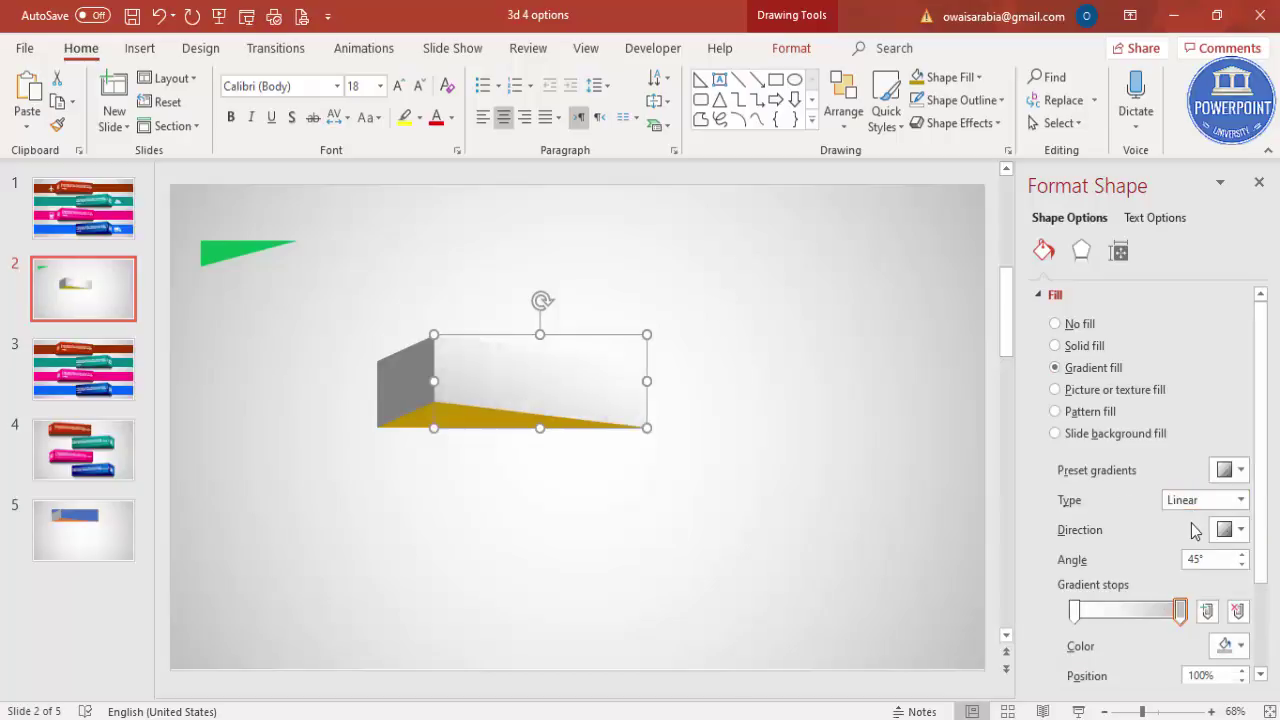
# Set the gradient's right stop to red and its left stop to orange.
pyautogui.click(1182, 612)
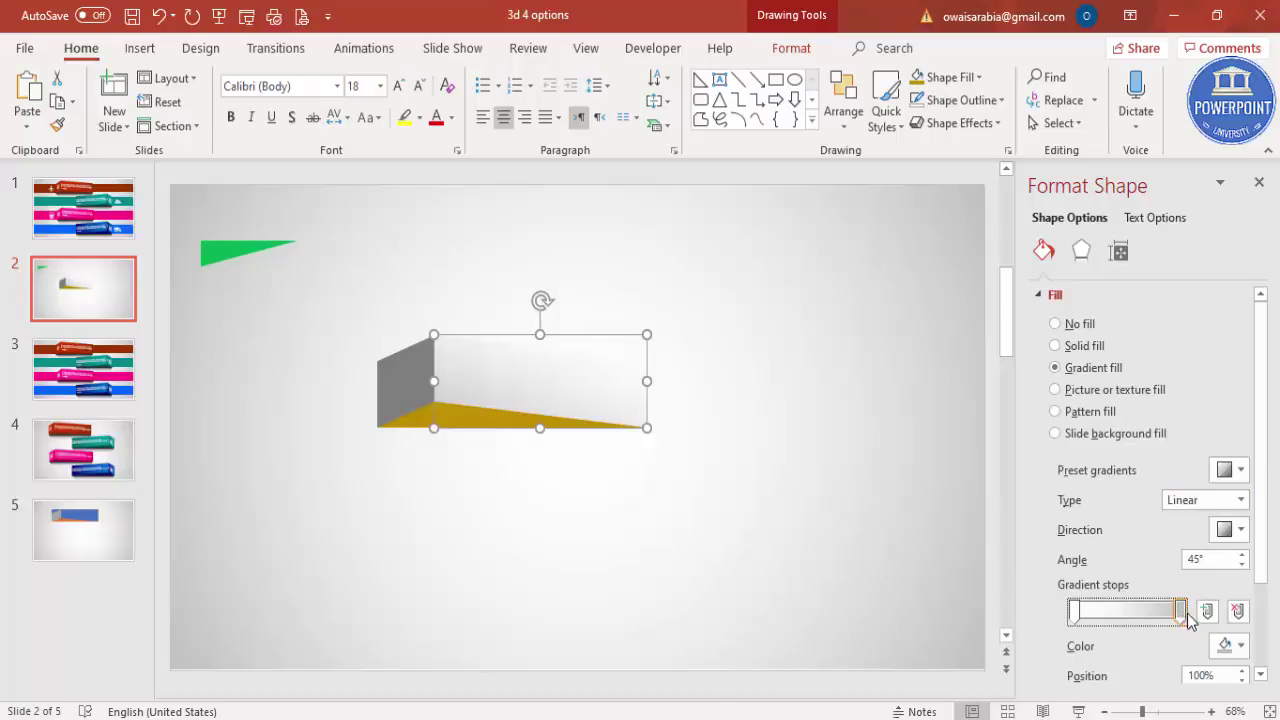
pyautogui.click(1230, 645)
pyautogui.click(1155, 604)
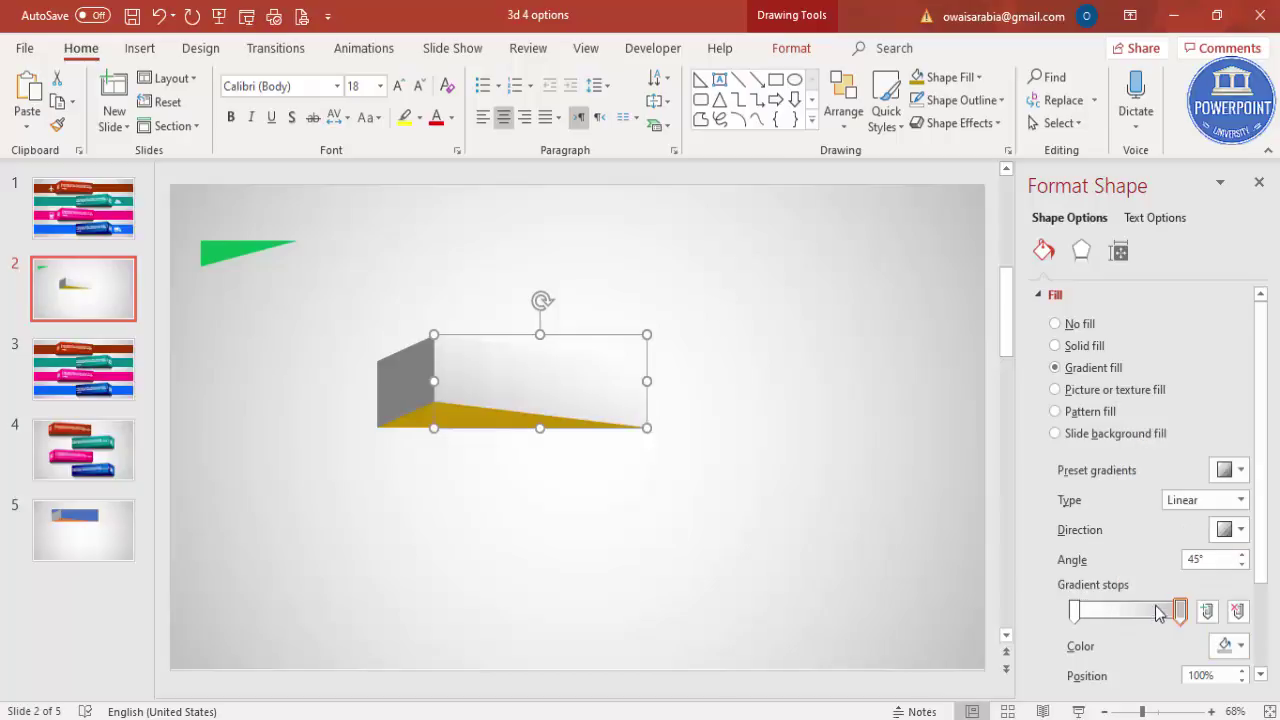
pyautogui.click(525, 195)
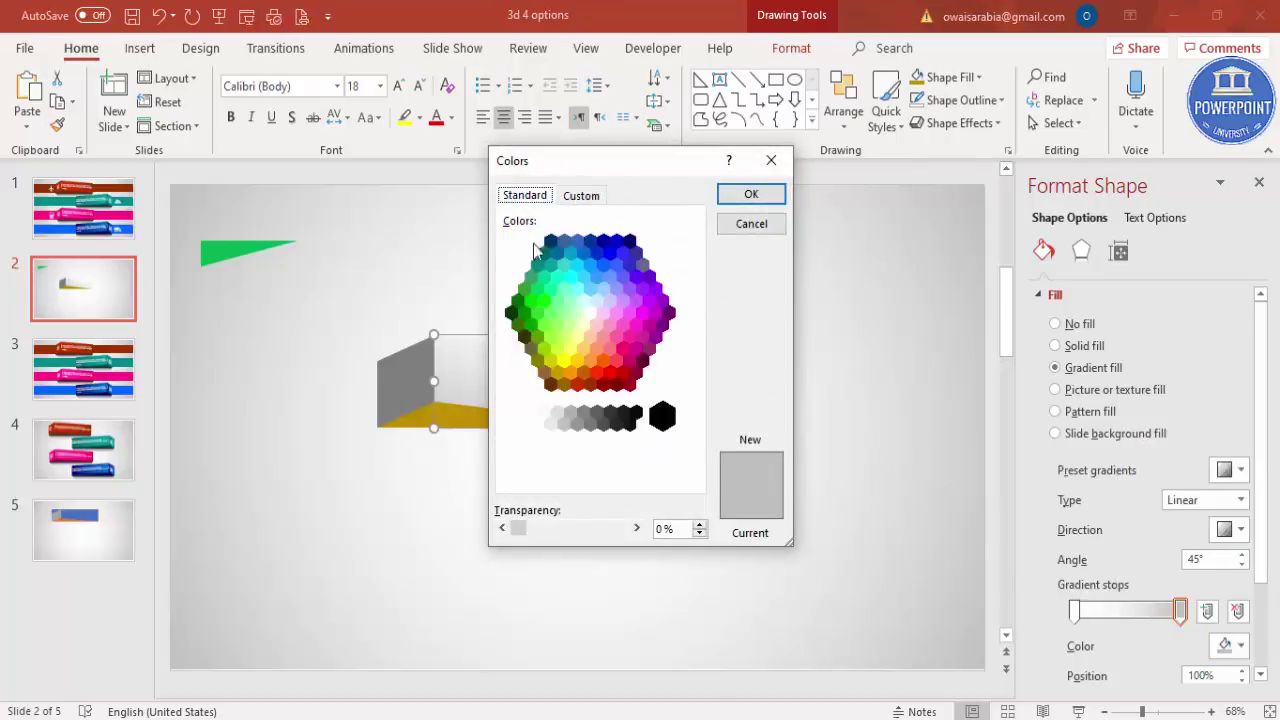
pyautogui.click(577, 384)
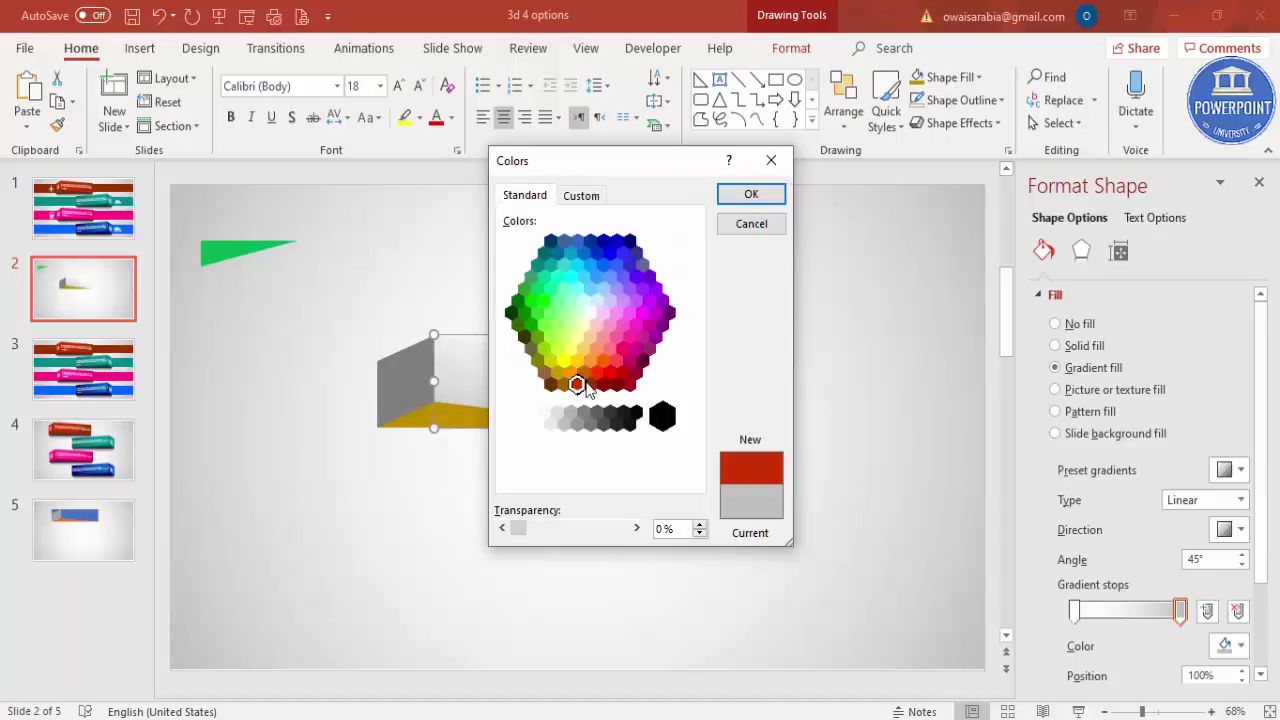
pyautogui.click(750, 196)
pyautogui.click(1075, 611)
pyautogui.click(1229, 645)
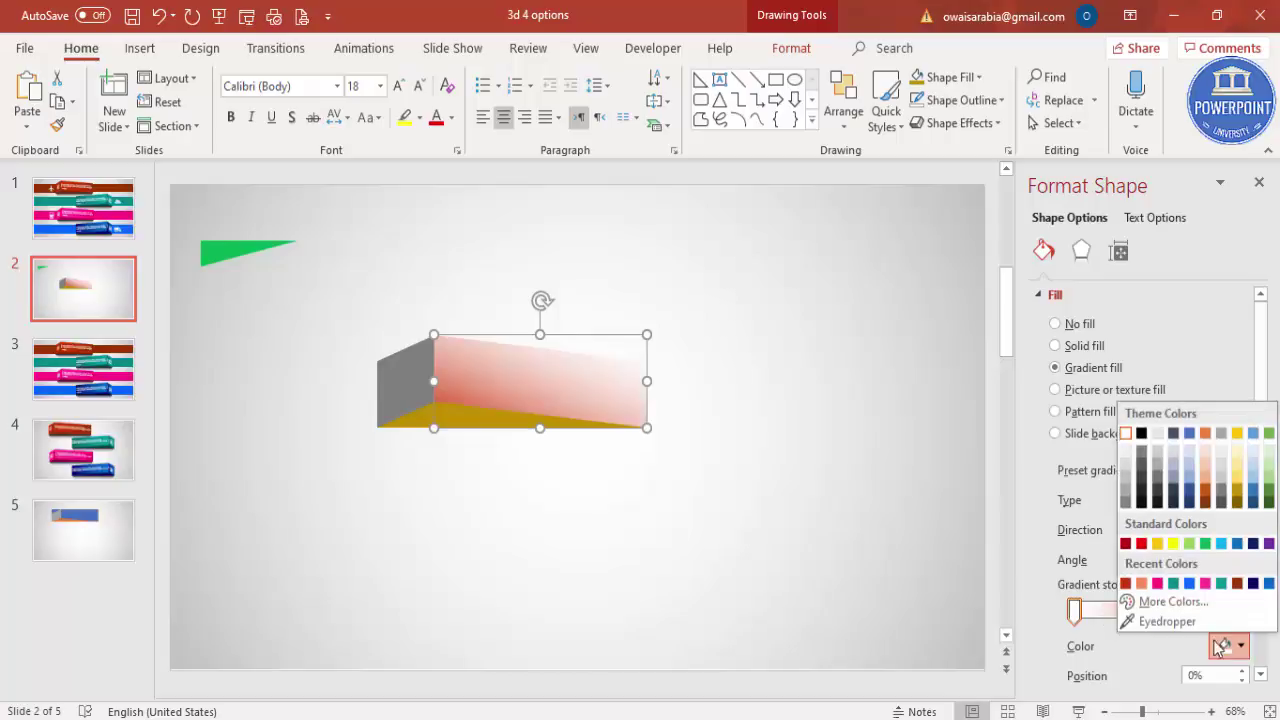
pyautogui.click(1160, 598)
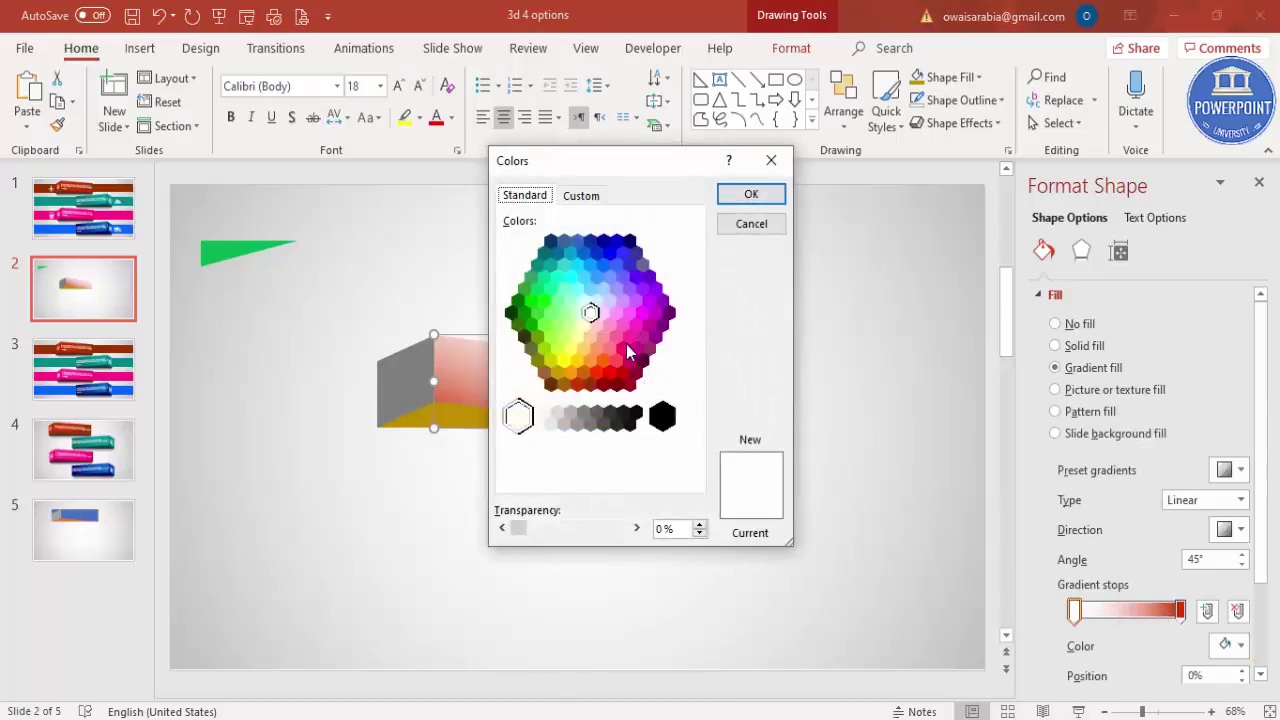
pyautogui.click(570, 375)
pyautogui.click(737, 195)
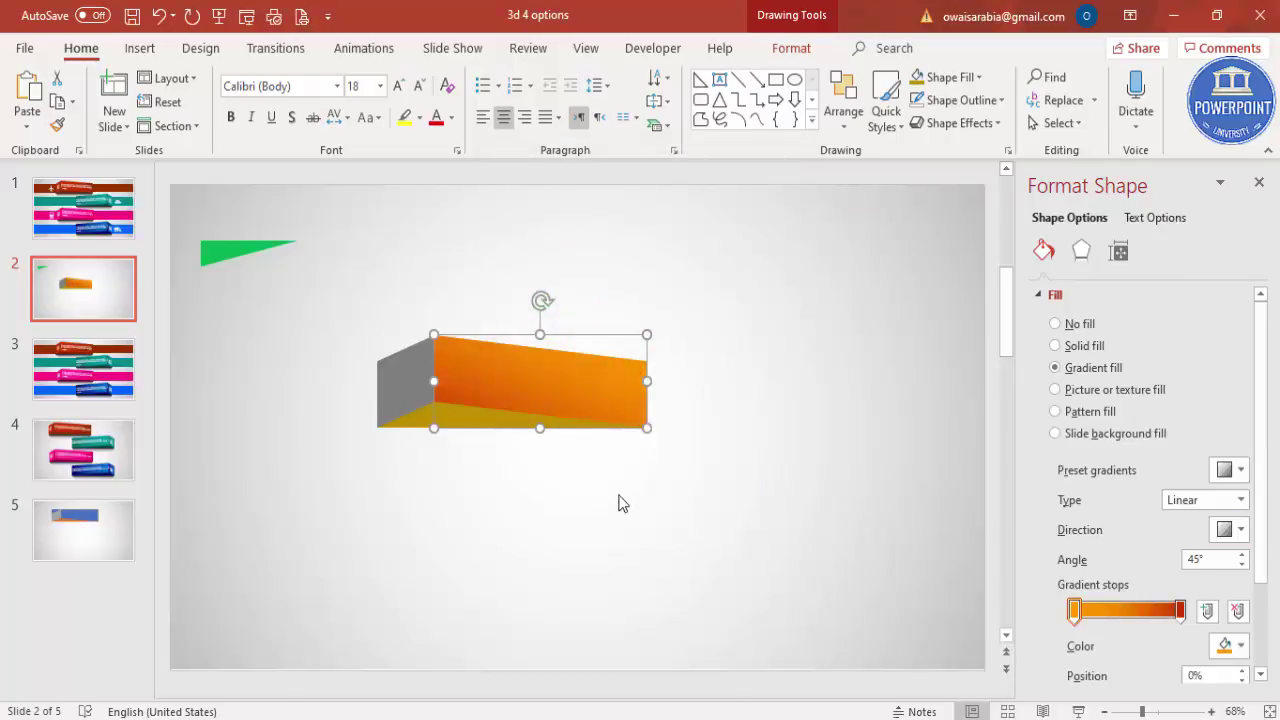
# Apply the 180° direction preset so the gradient runs orange left to red right.
pyautogui.click(1237, 533)
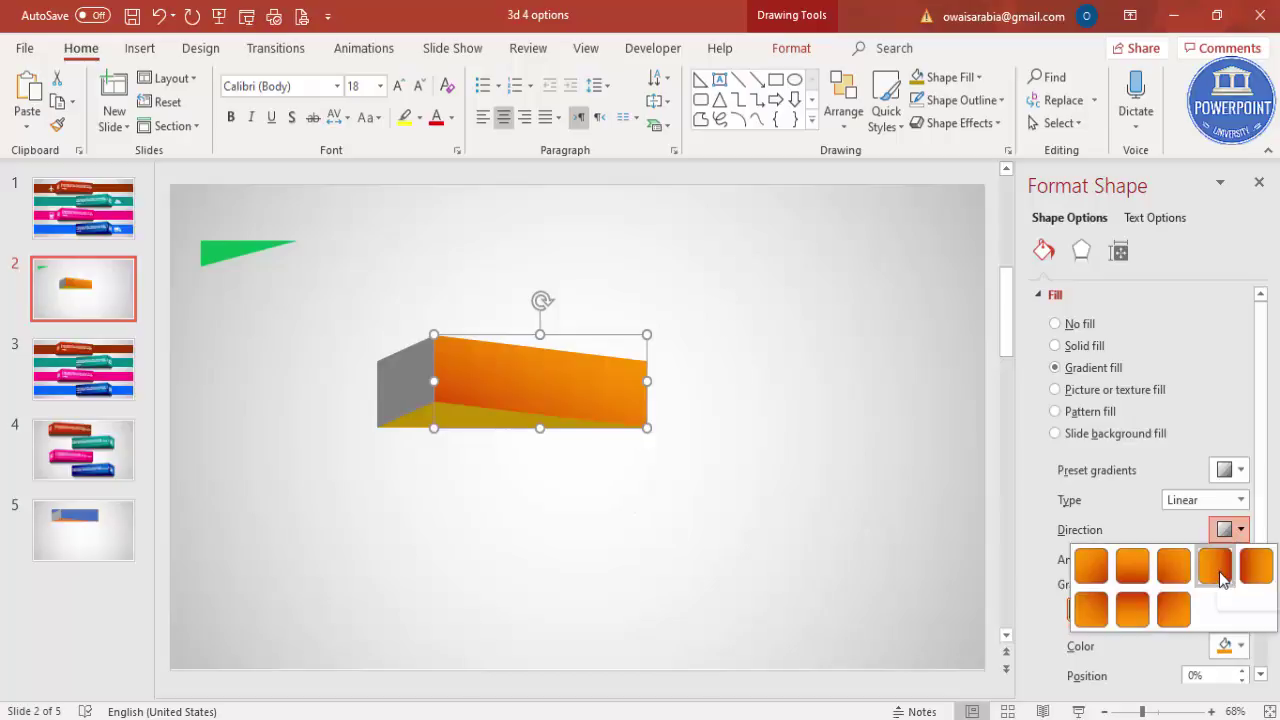
pyautogui.click(1220, 578)
pyautogui.click(1239, 531)
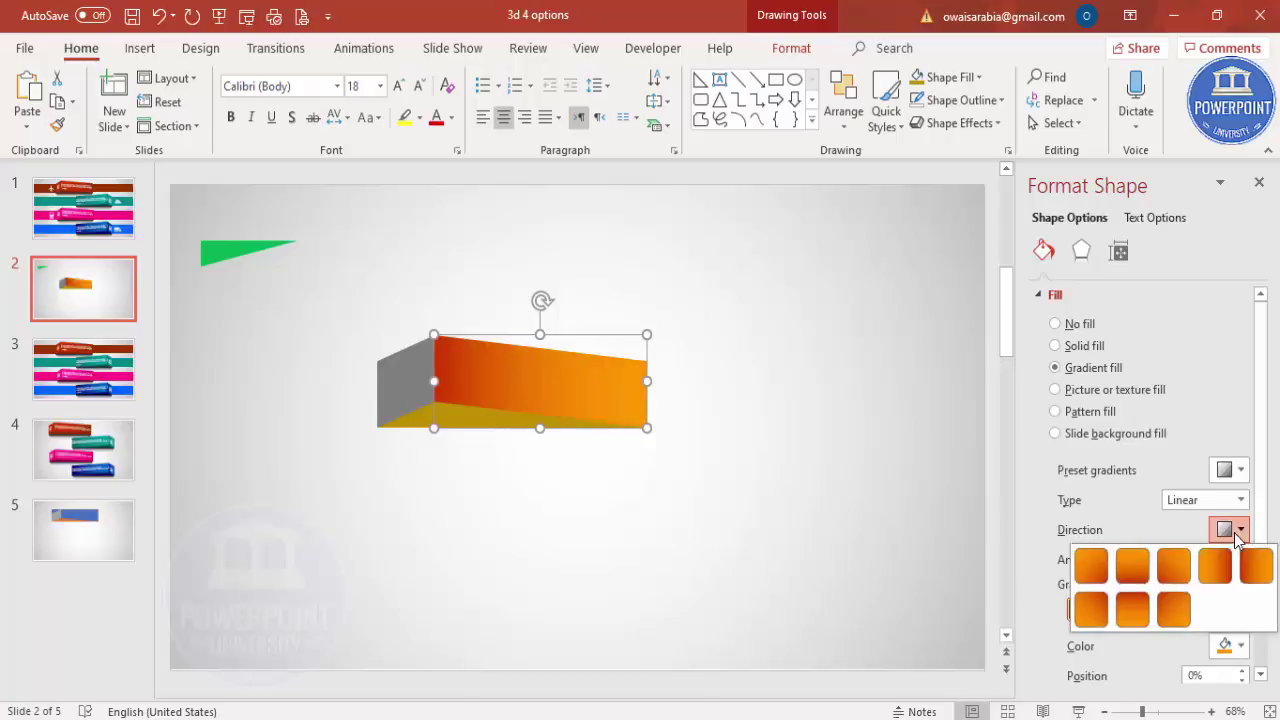
pyautogui.click(1247, 577)
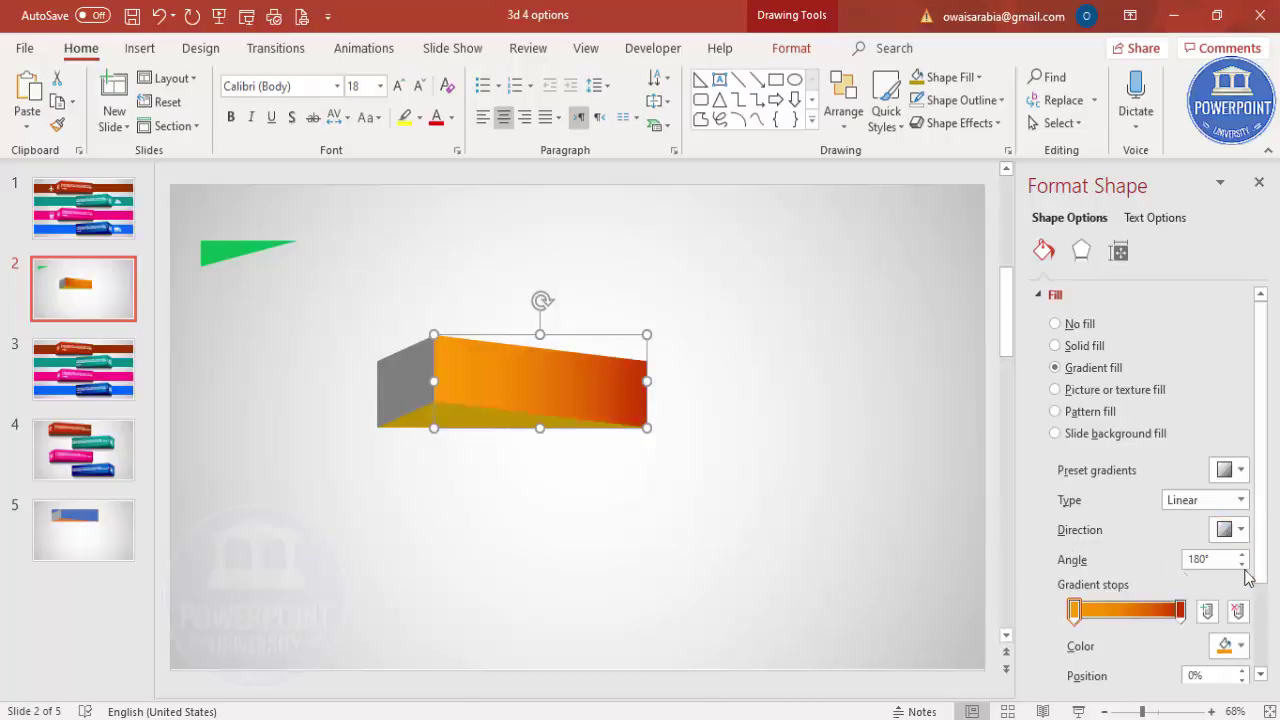
pyautogui.click(386, 398)
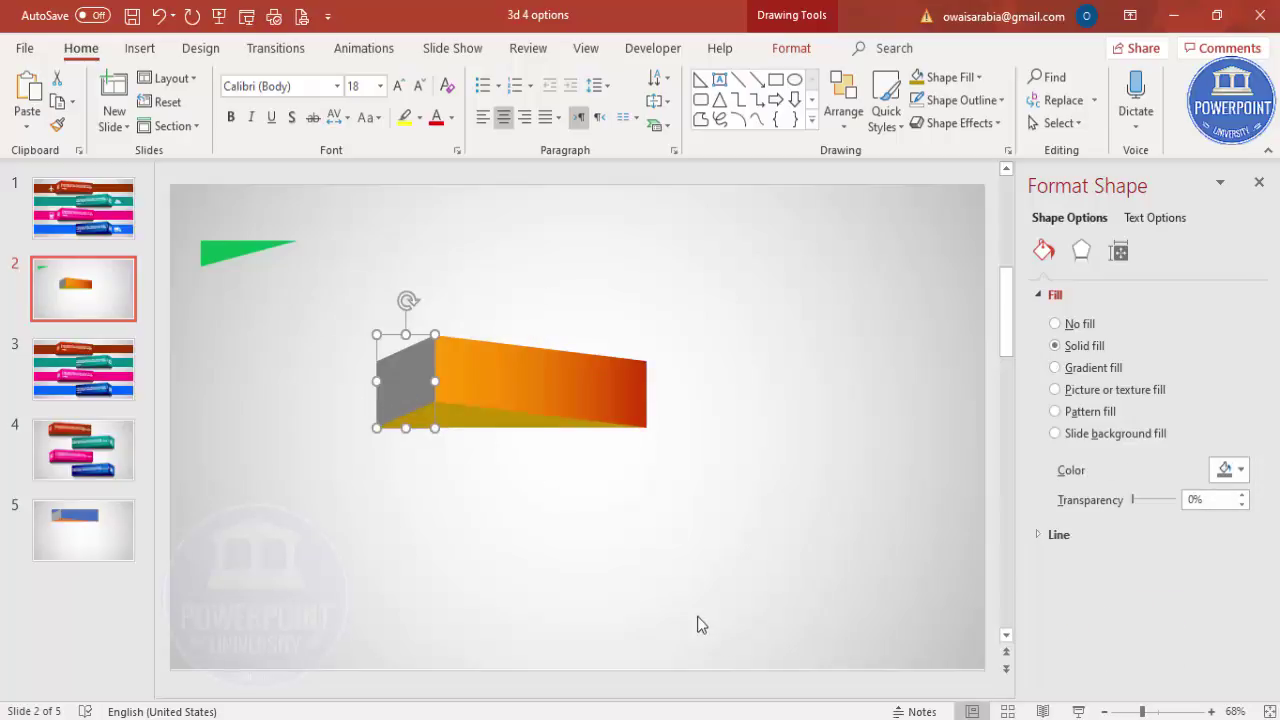
# Copy the front face's orange-to-red gradient onto the left side face with Format Painter.
pyautogui.press('F4')
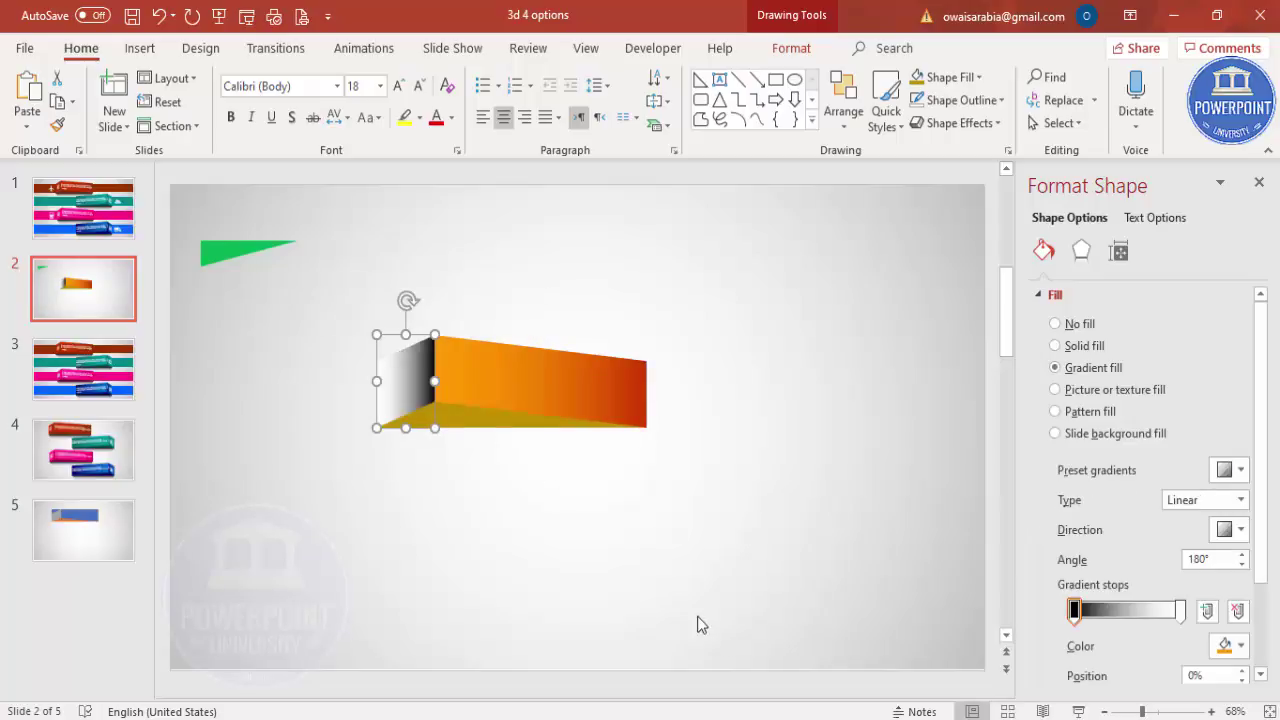
pyautogui.click(537, 374)
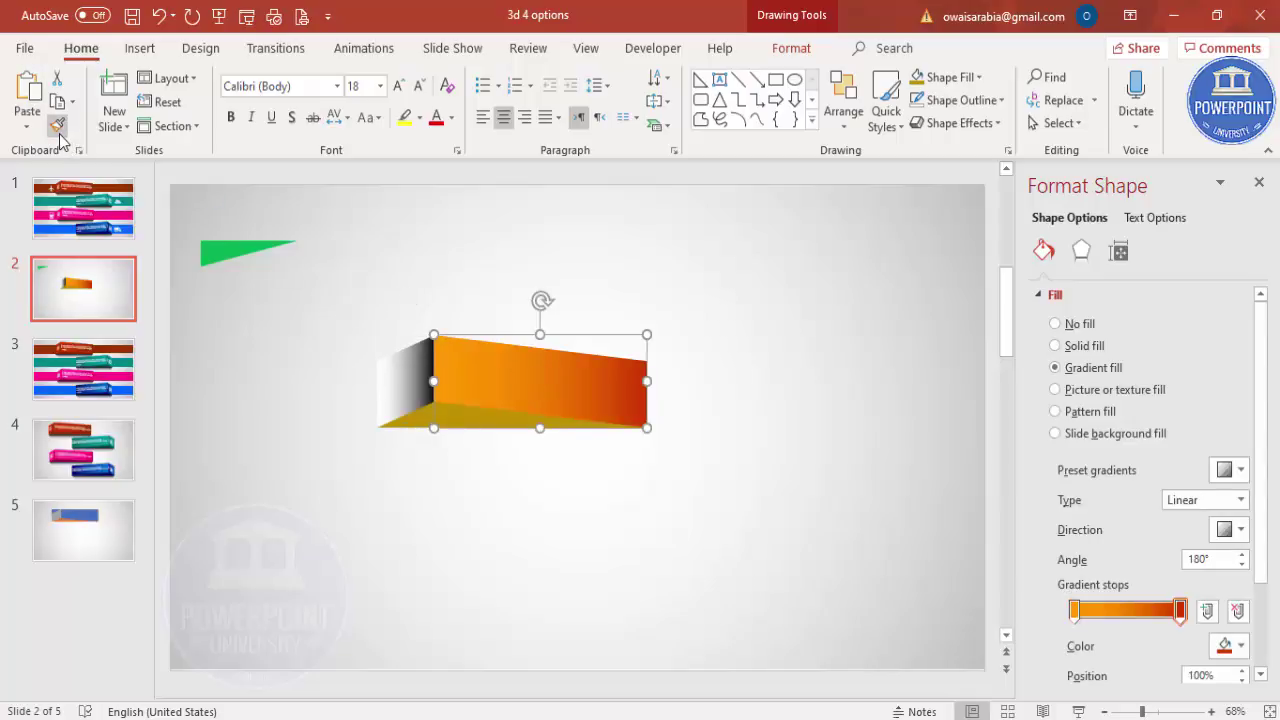
pyautogui.click(58, 128)
pyautogui.click(400, 368)
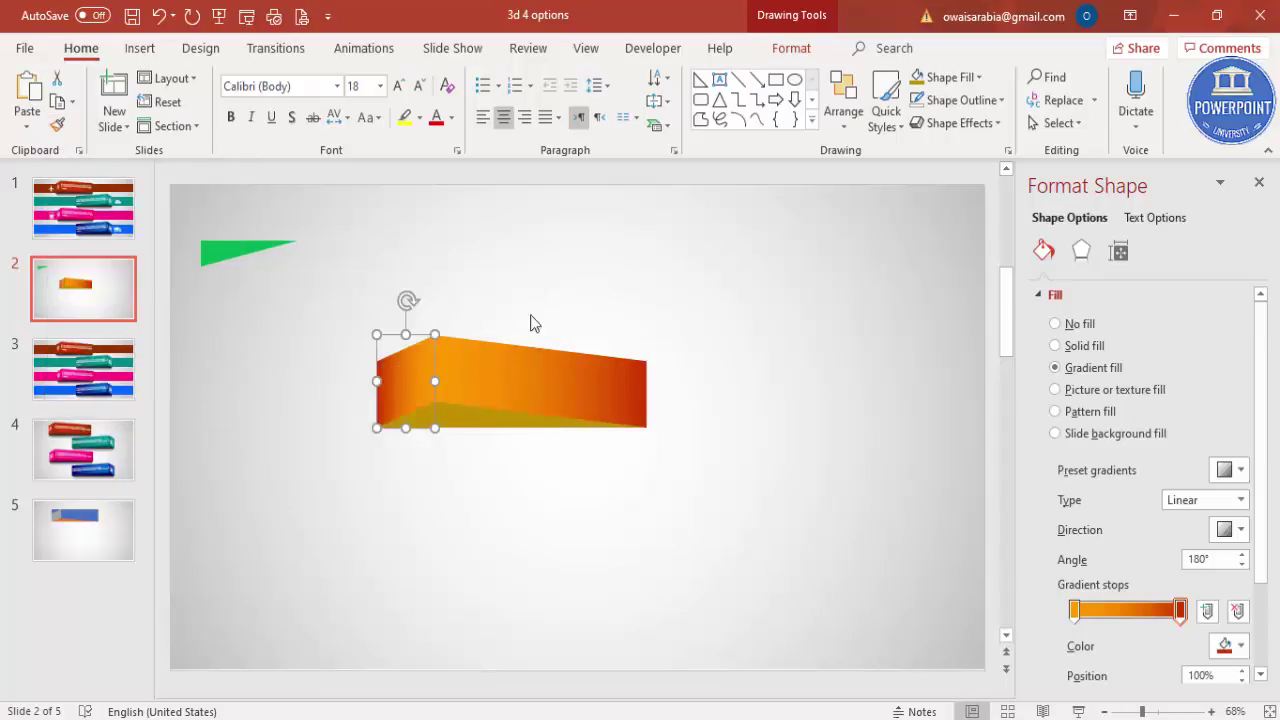
# Reverse the side face's gradient direction to 0°.
pyautogui.click(1240, 529)
pyautogui.click(1257, 582)
pyautogui.click(1240, 529)
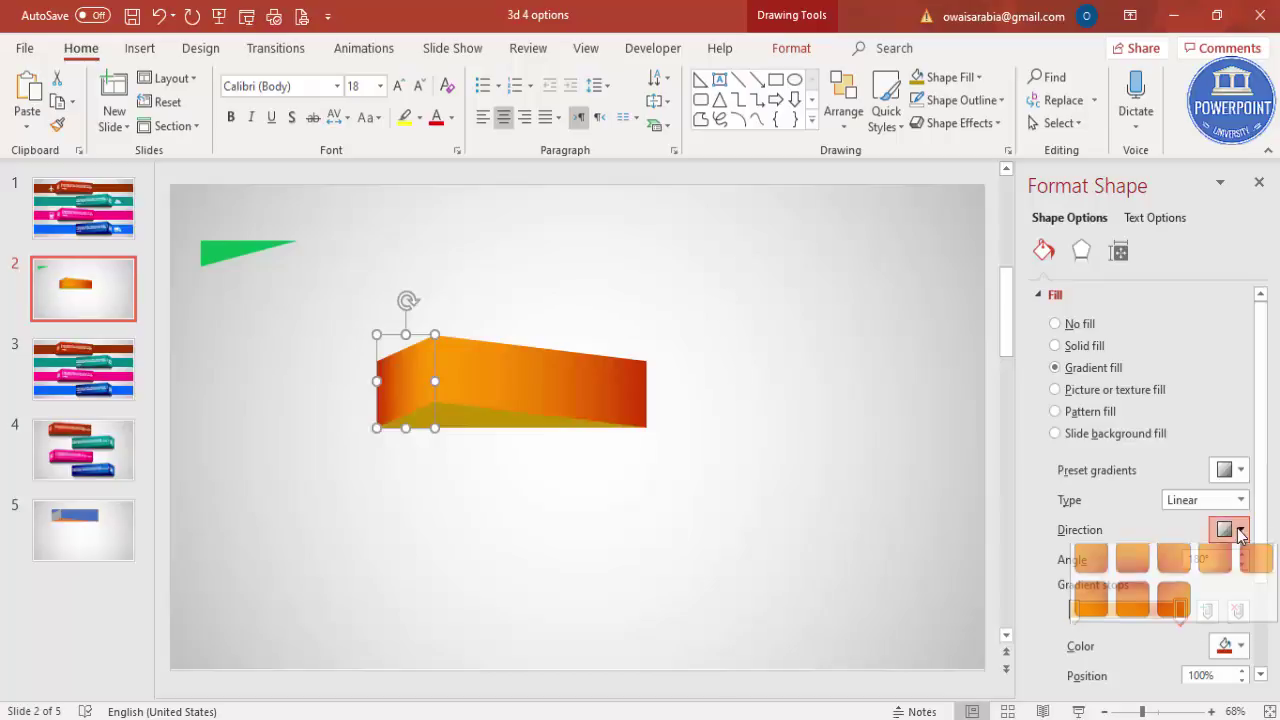
pyautogui.click(1230, 565)
pyautogui.click(728, 390)
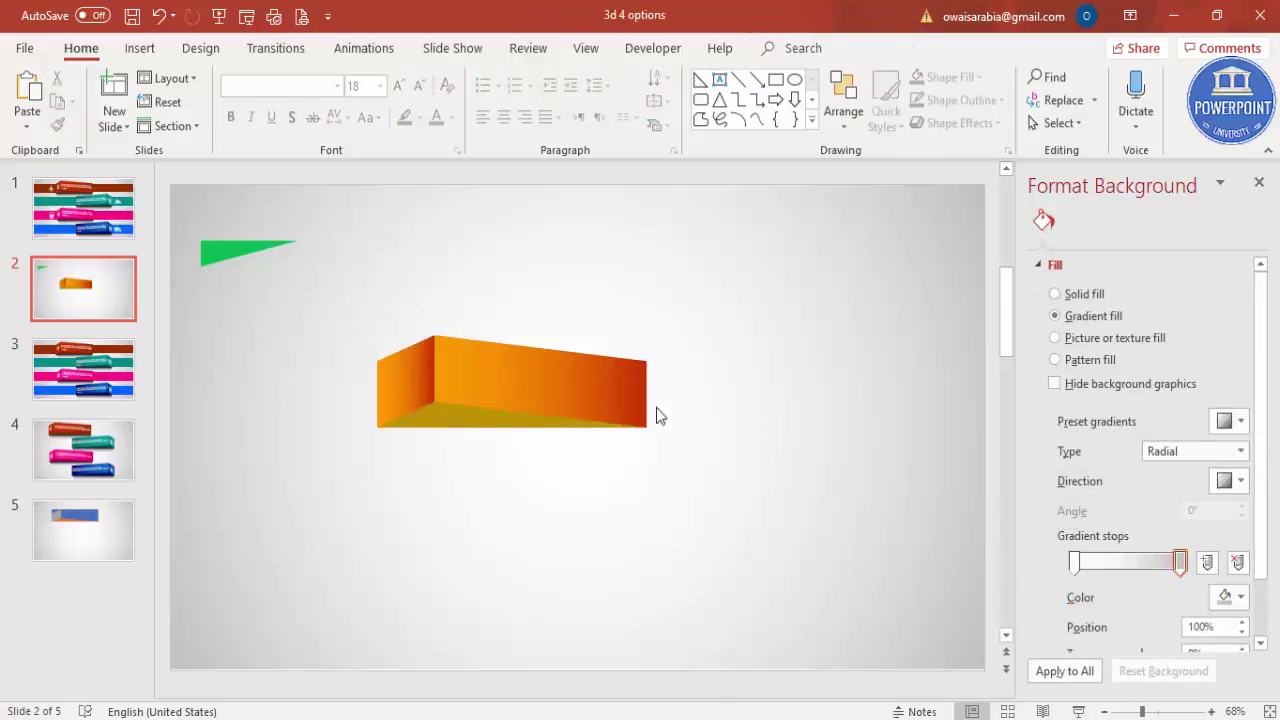
# Change the bottom face from gold to red, then darken it to custom RGB 172, 41, 0.
pyautogui.click(460, 420)
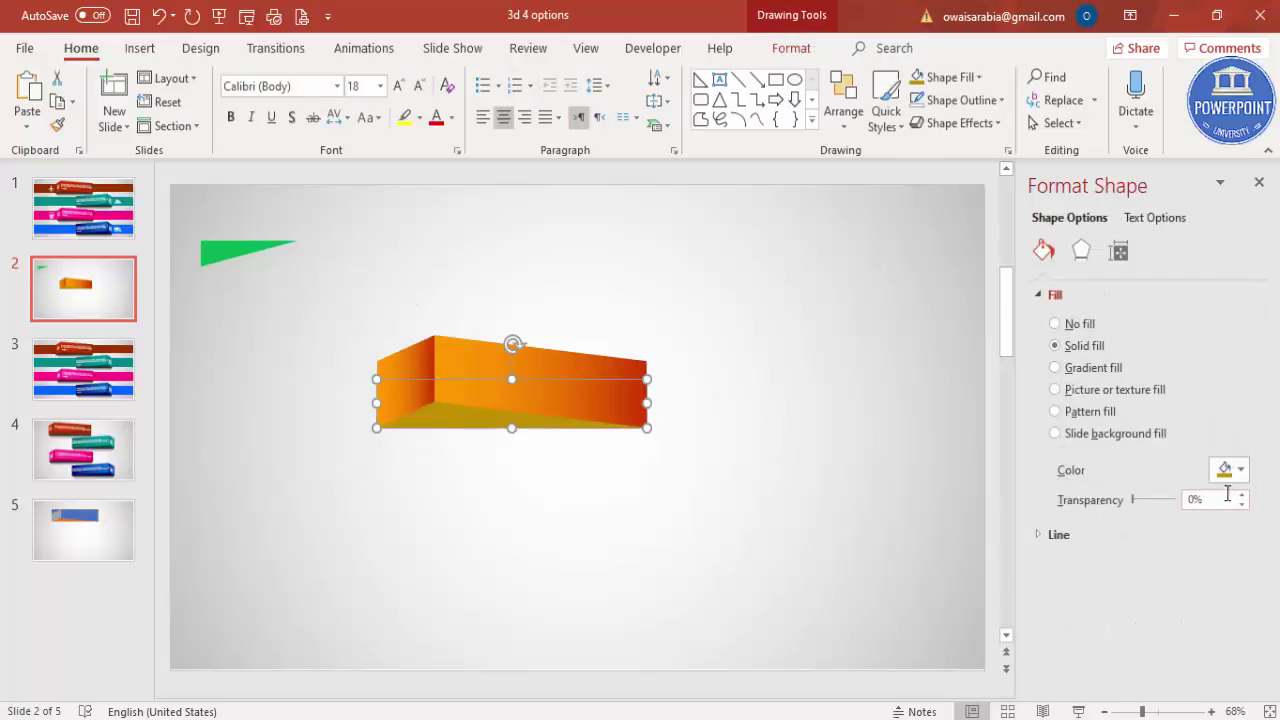
pyautogui.click(1230, 470)
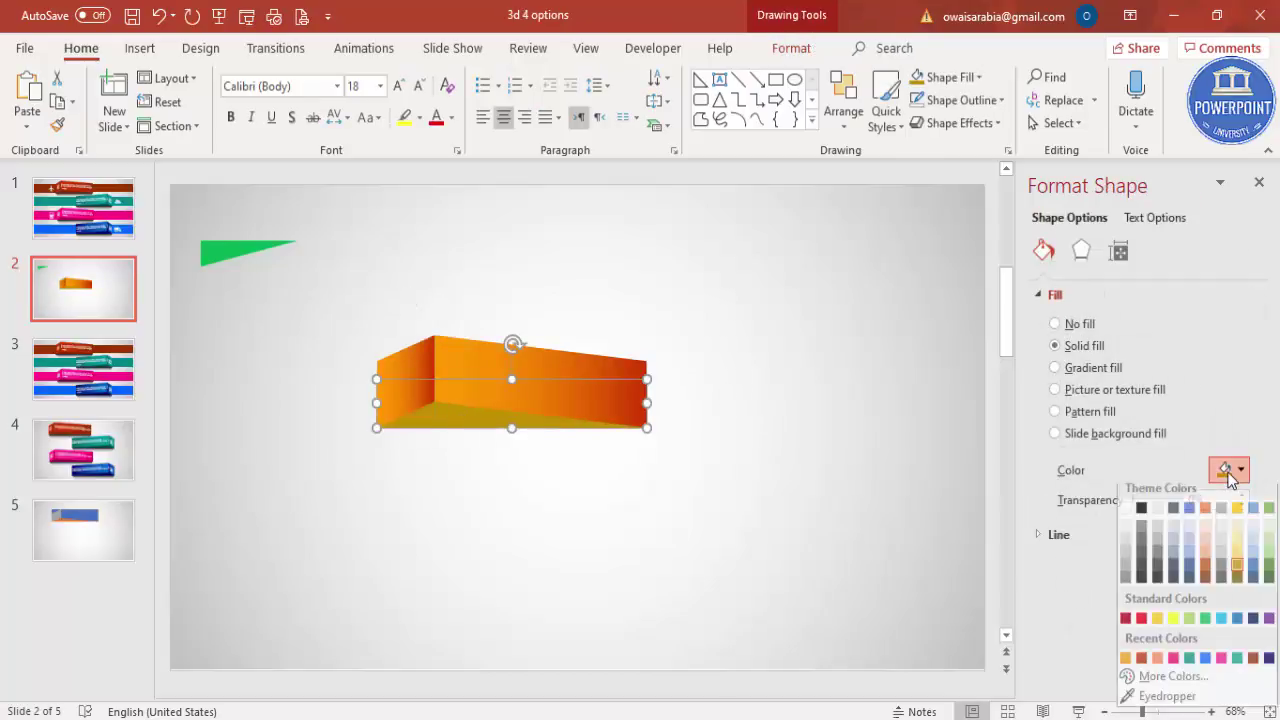
pyautogui.click(1141, 666)
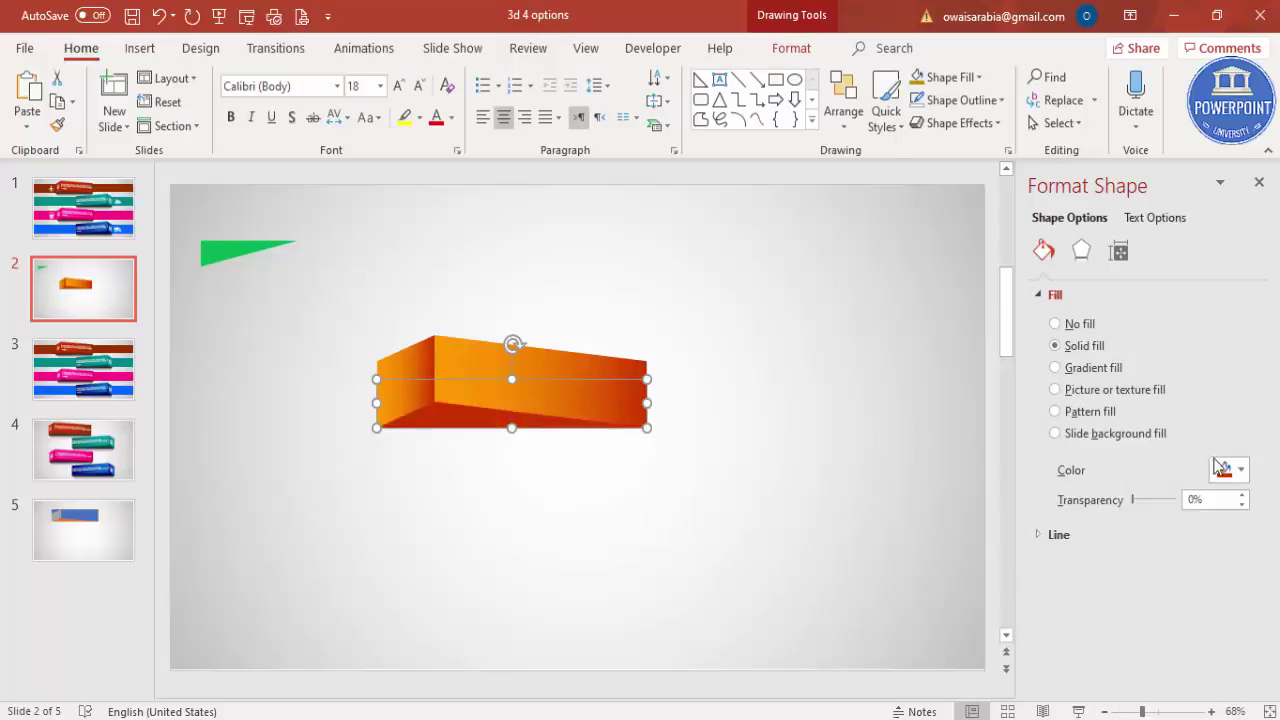
pyautogui.click(1228, 470)
pyautogui.click(1178, 688)
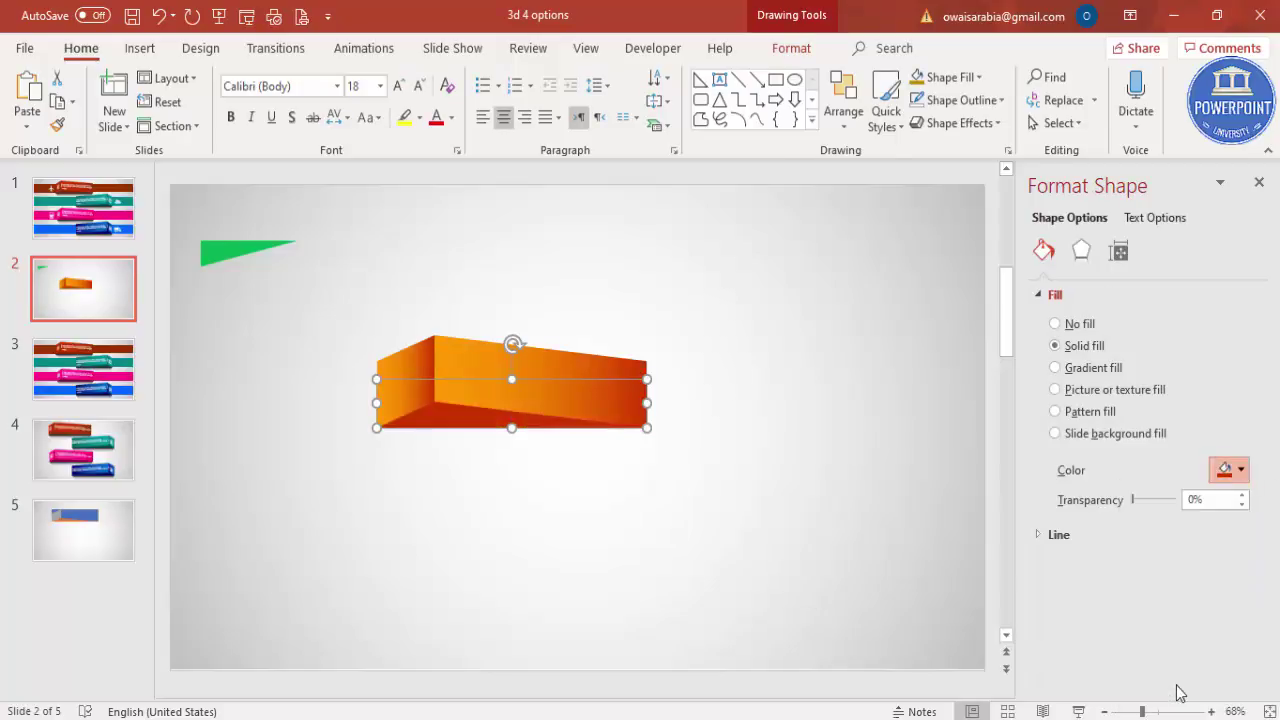
pyautogui.click(581, 195)
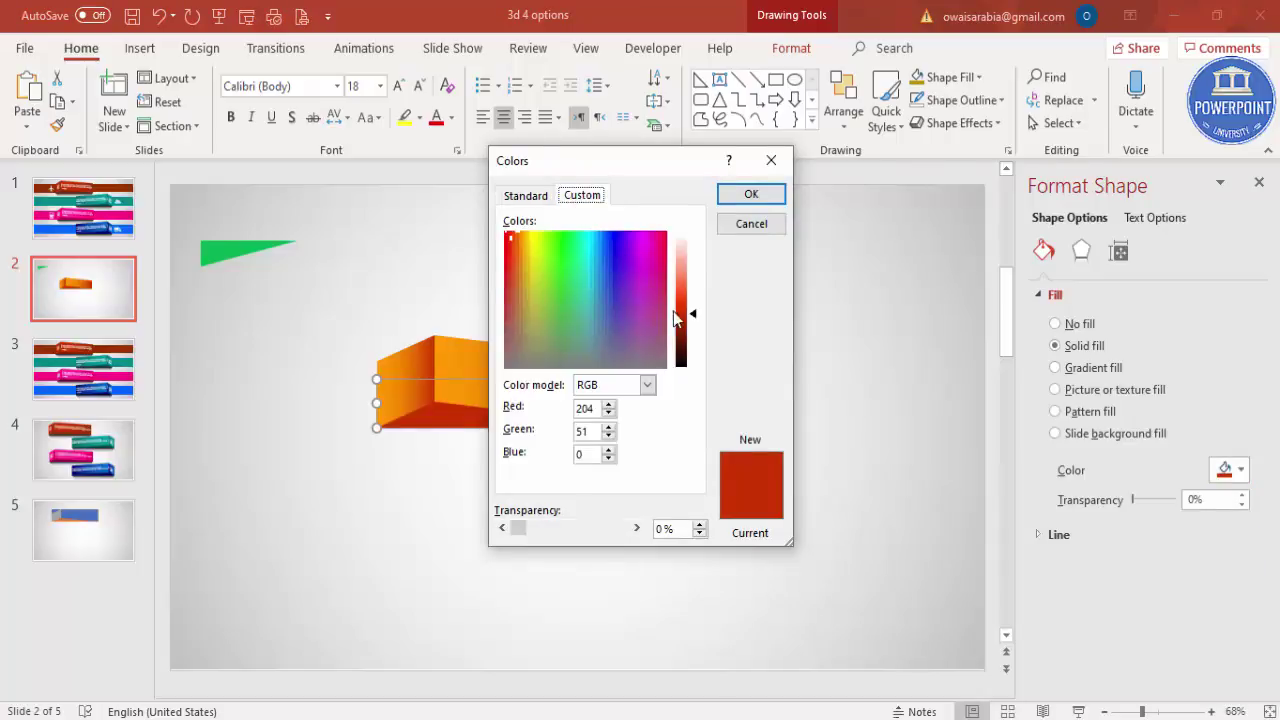
pyautogui.moveTo(690, 318); pyautogui.dragTo(698, 330)
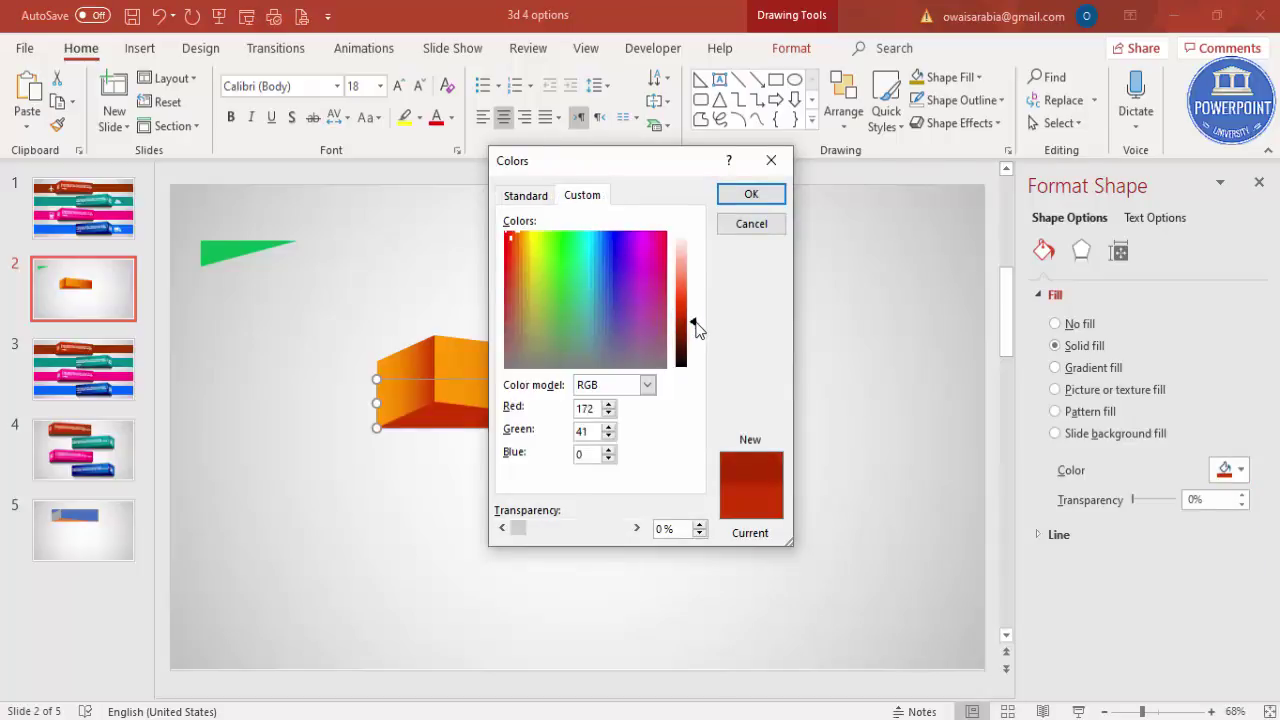
pyautogui.click(751, 194)
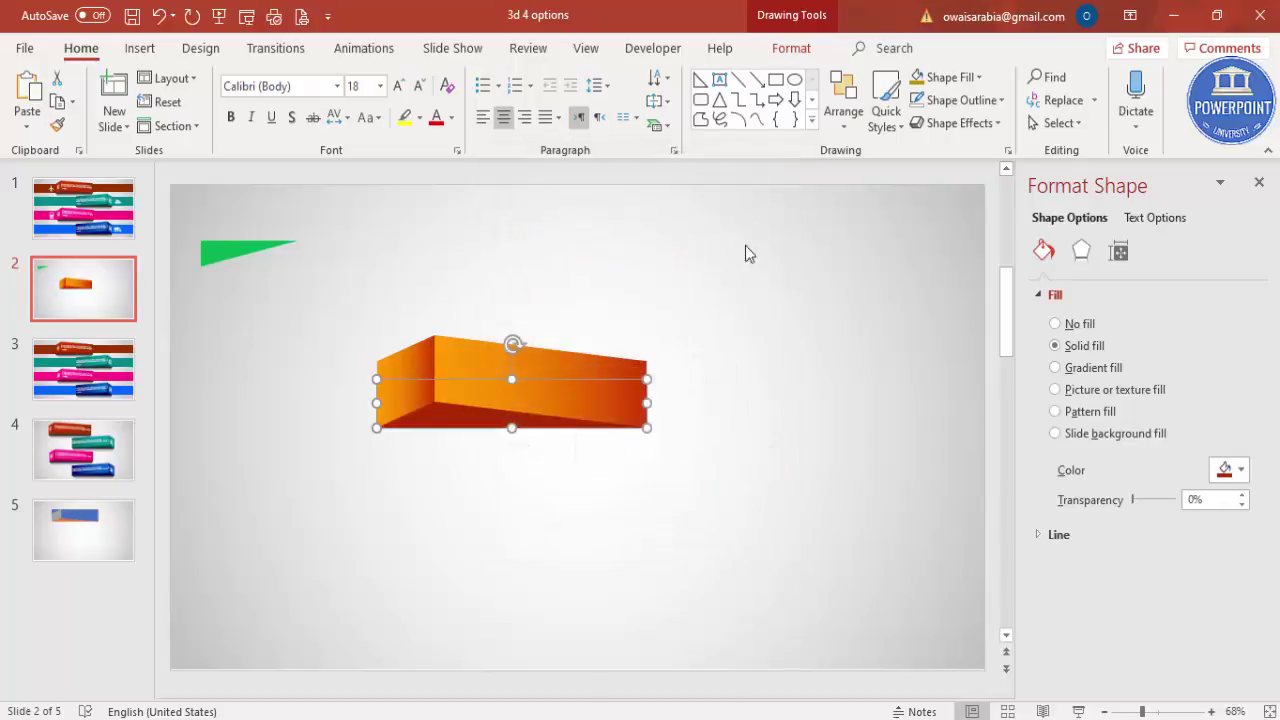
pyautogui.click(778, 357)
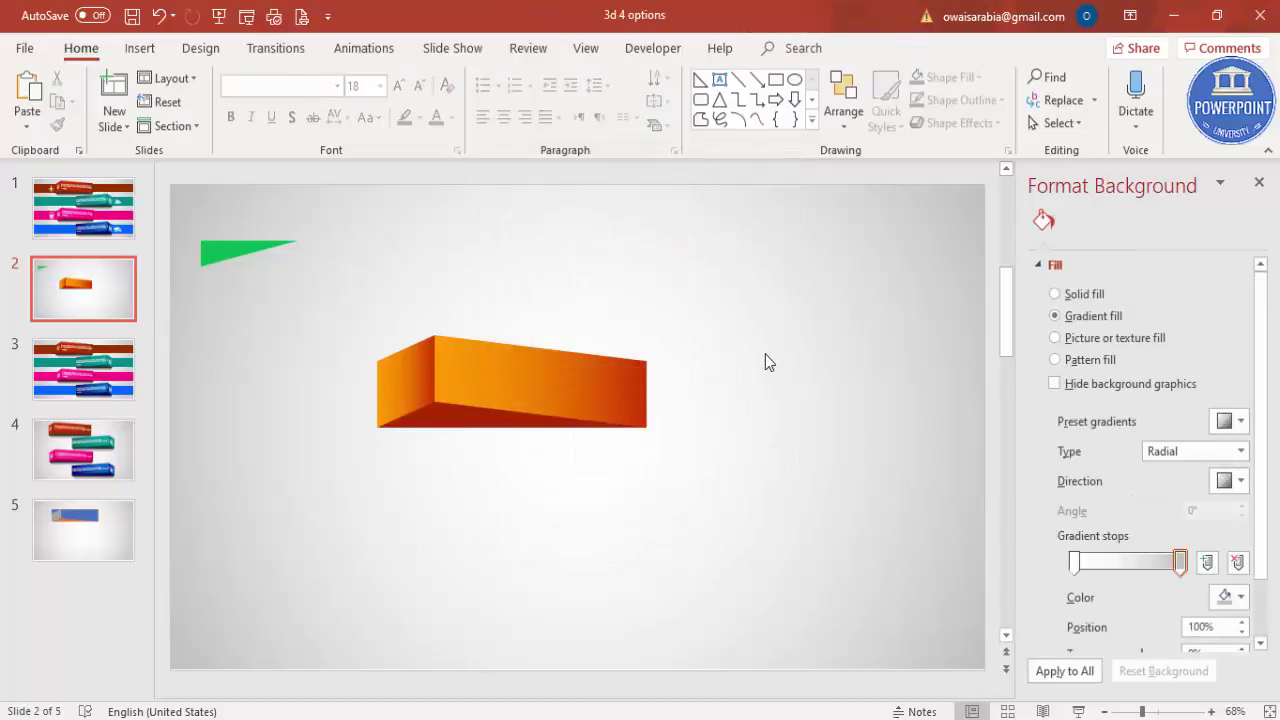
pyautogui.click(236, 259)
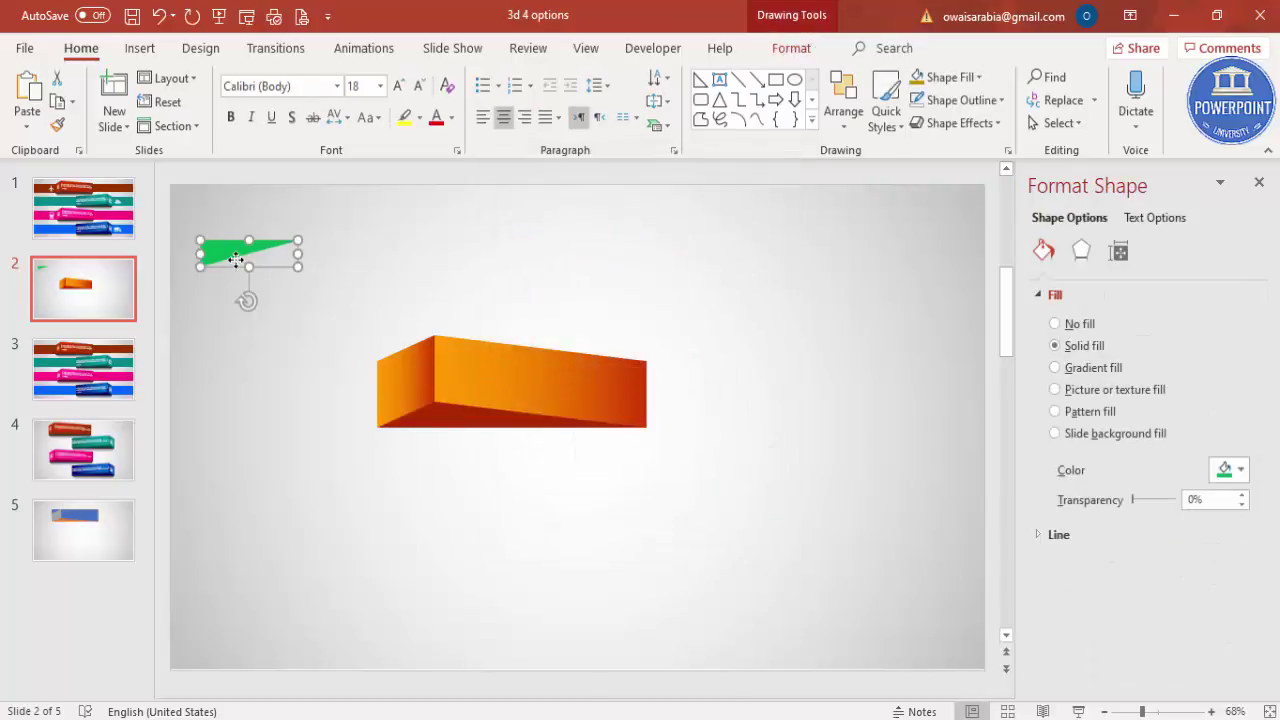
# Delete the leftover green triangle and drag all box parts up toward the top edge.
pyautogui.press('Delete')
pyautogui.moveTo(288, 291); pyautogui.dragTo(780, 606)
pyautogui.moveTo(593, 403); pyautogui.dragTo(597, 296)
pyautogui.click(693, 316)
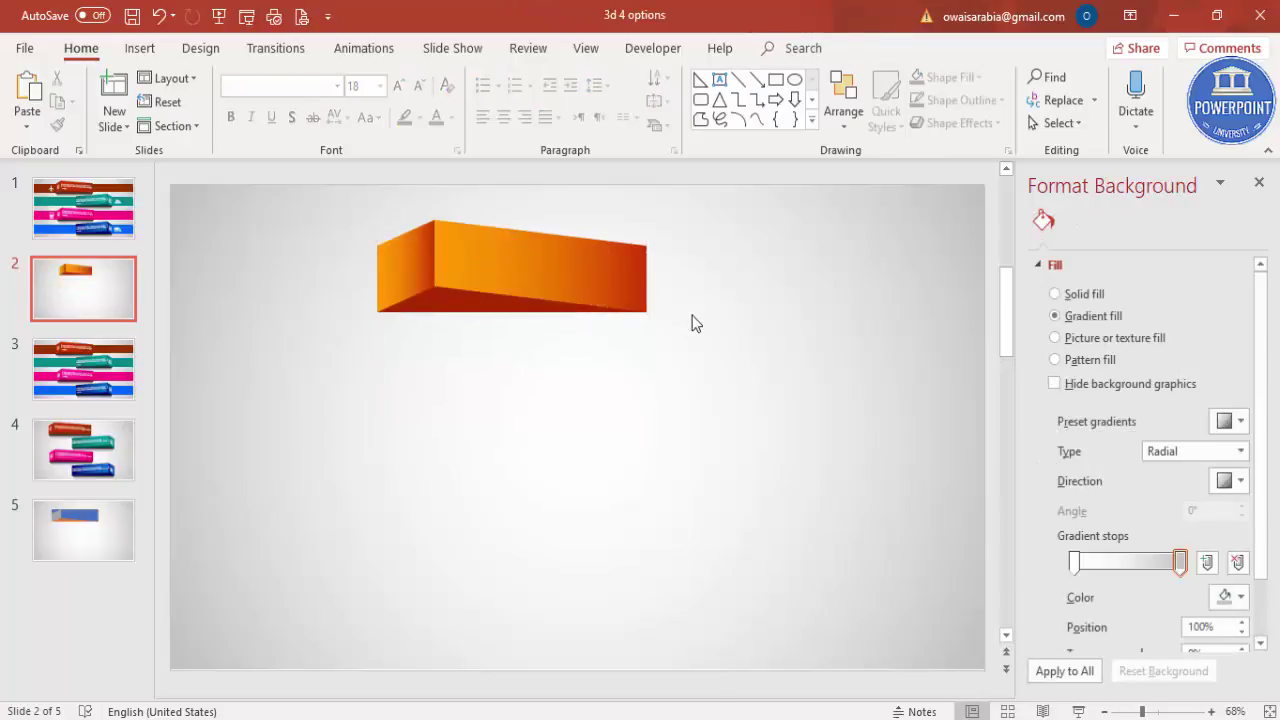